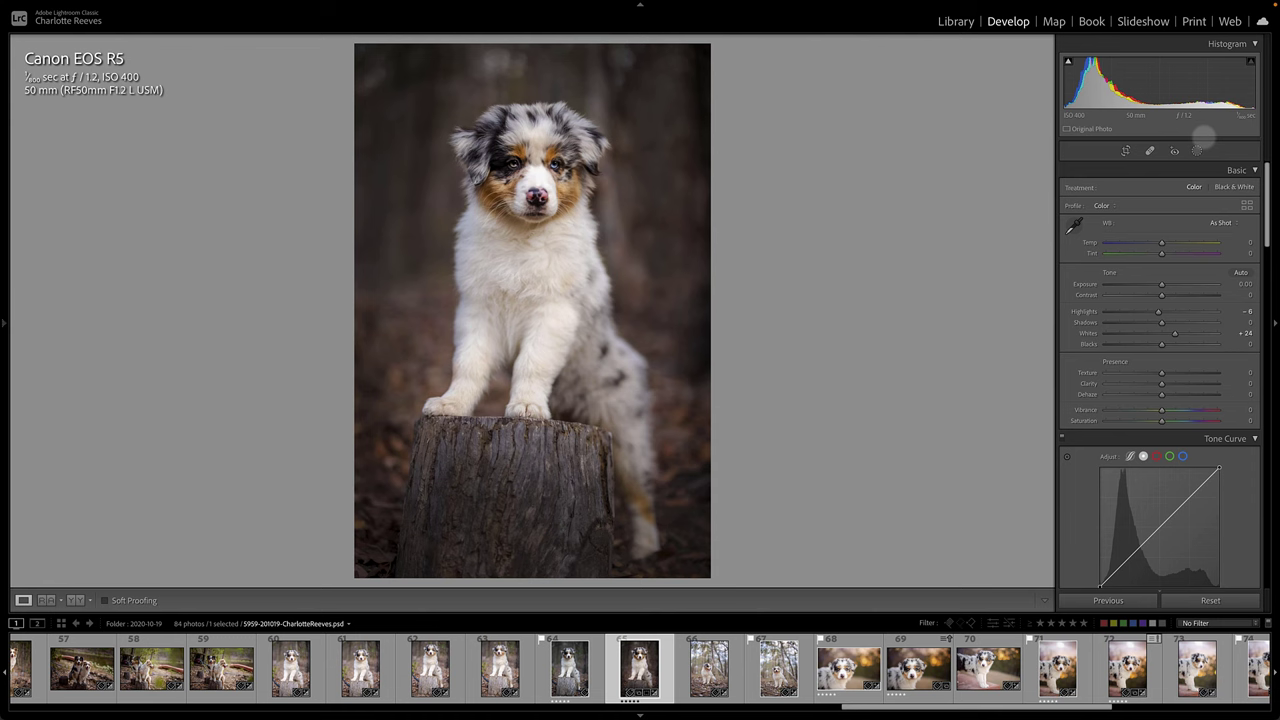
- Compare the original raw puppy photo with the edited version, then return to the edit
{"action": "left_click", "coordinate": [569, 665]}
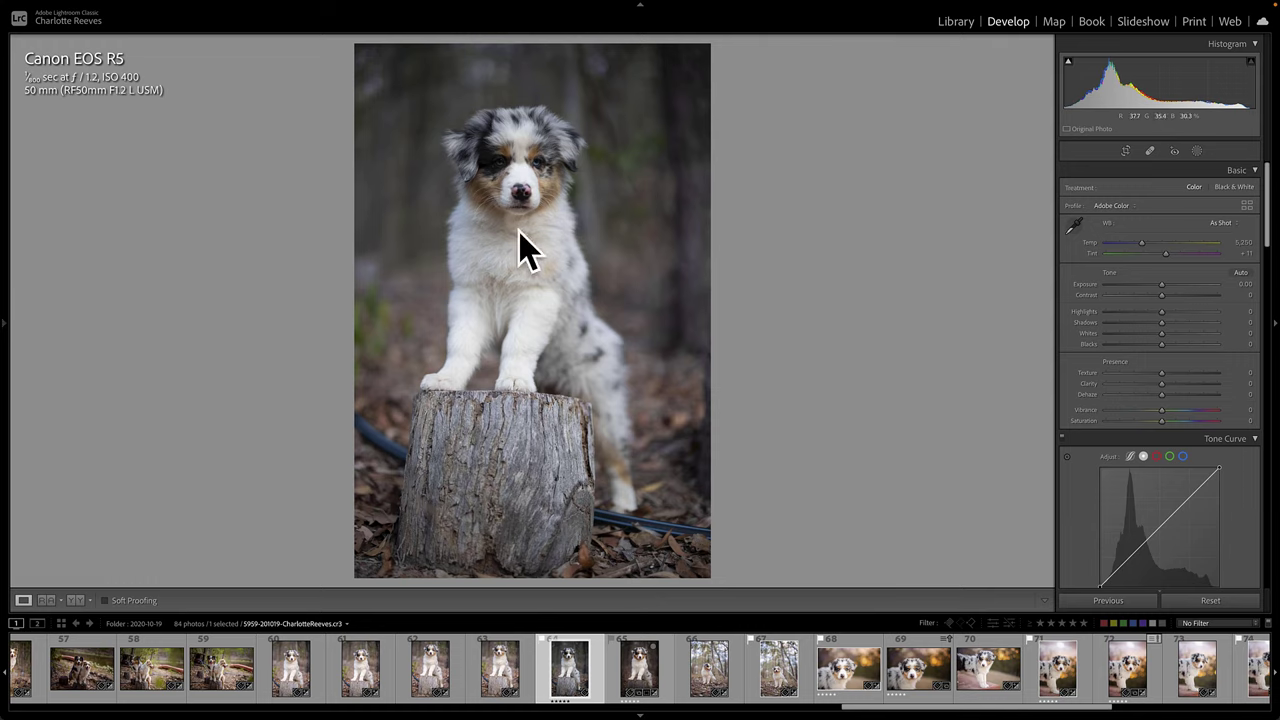
{"action": "left_click", "coordinate": [645, 670]}
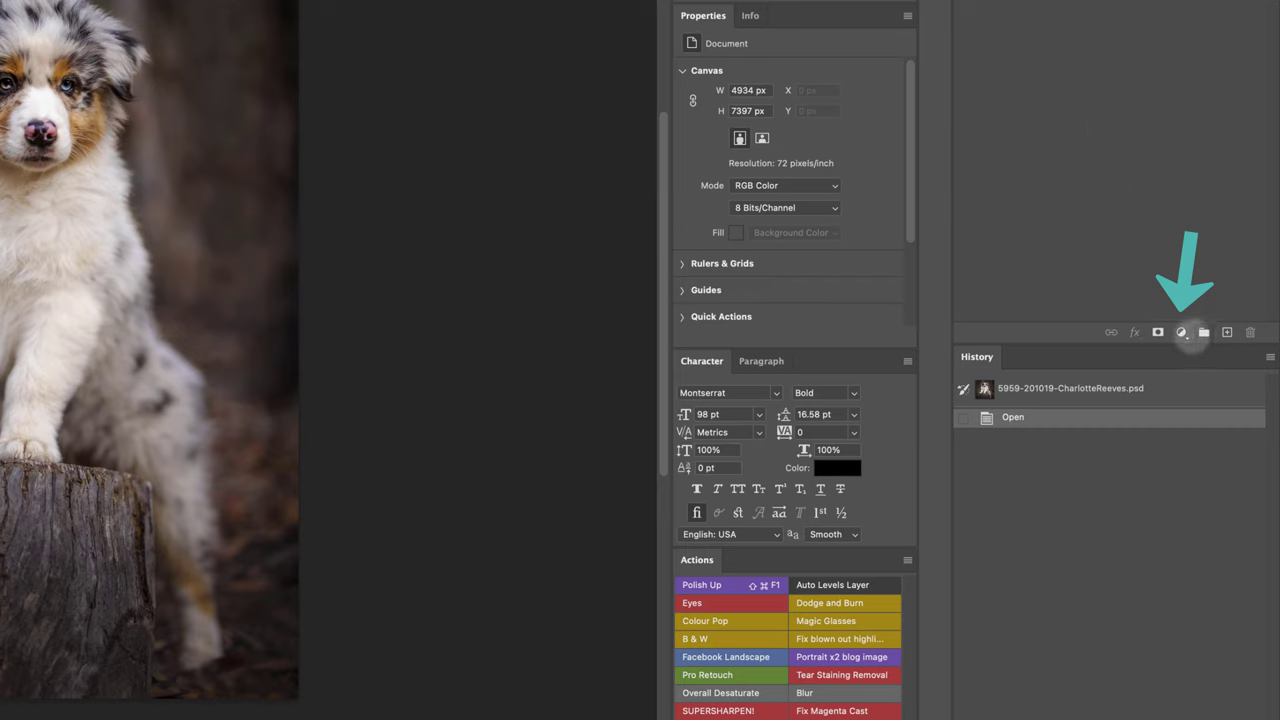
- Add a black-to-white Gradient Map adjustment layer and show its Properties panel
{"action": "left_click", "coordinate": [1181, 333]}
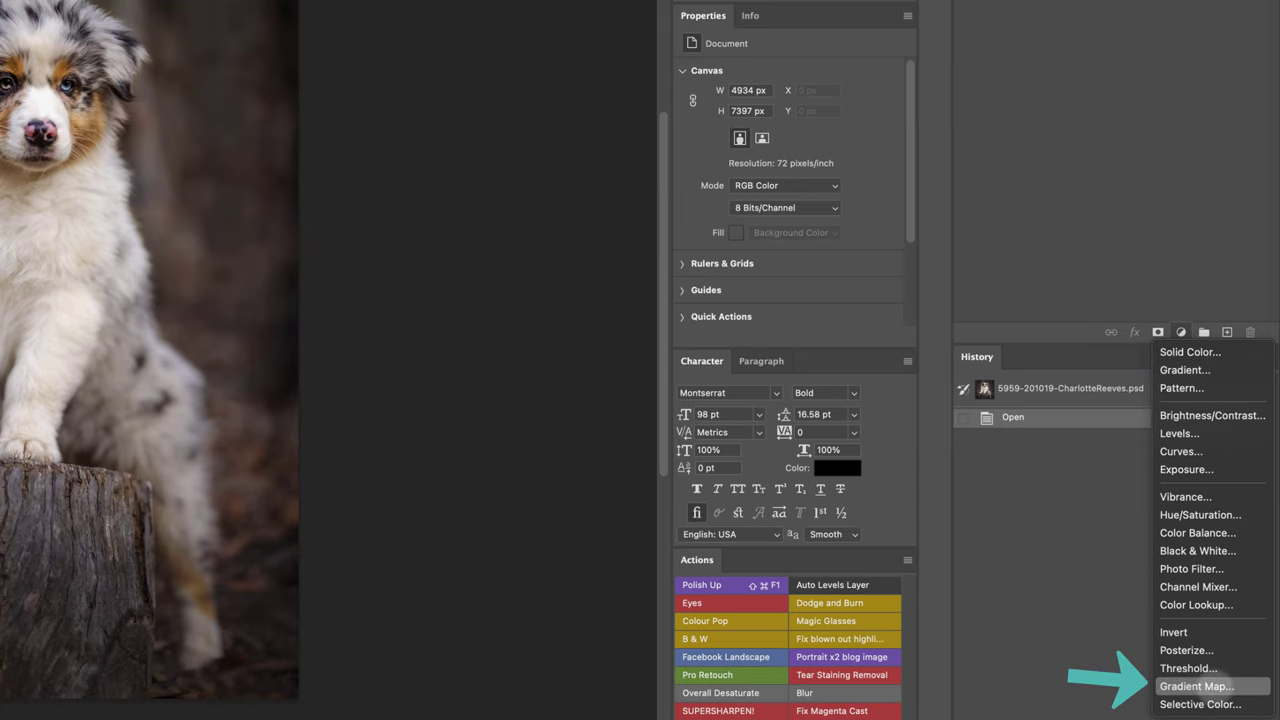
{"action": "left_click", "coordinate": [1196, 686]}
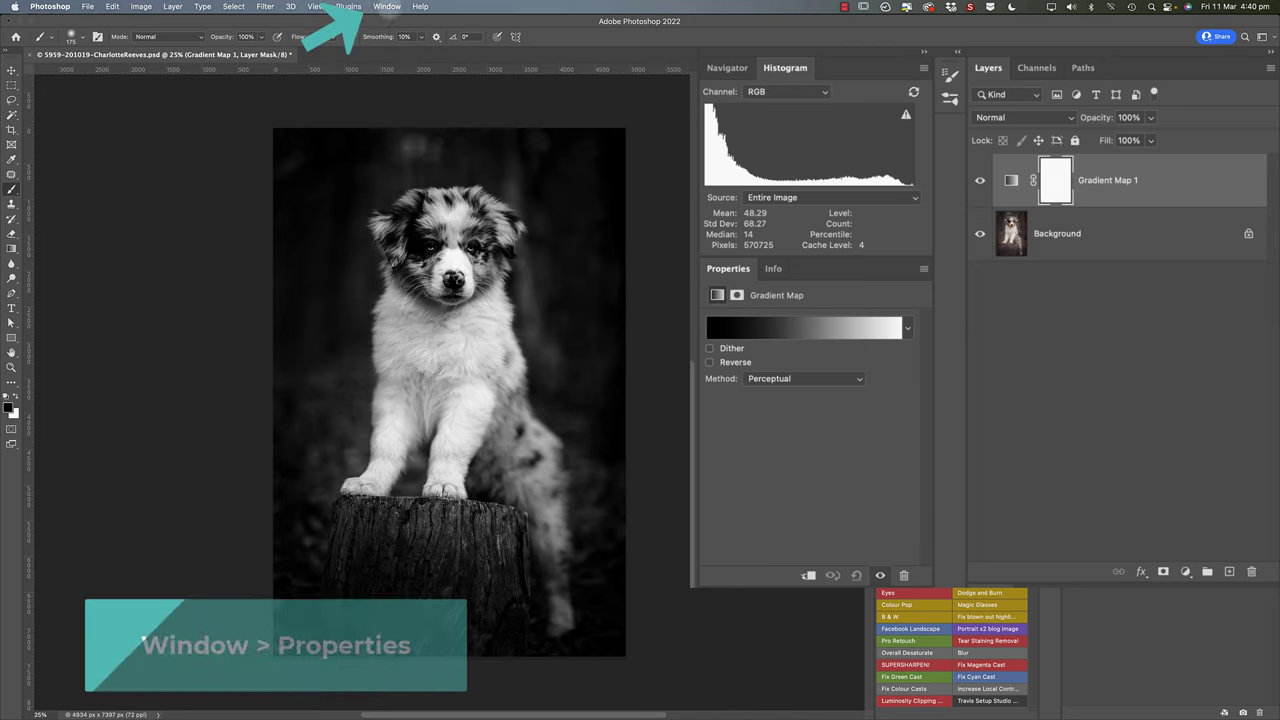
{"action": "left_click", "coordinate": [387, 6]}
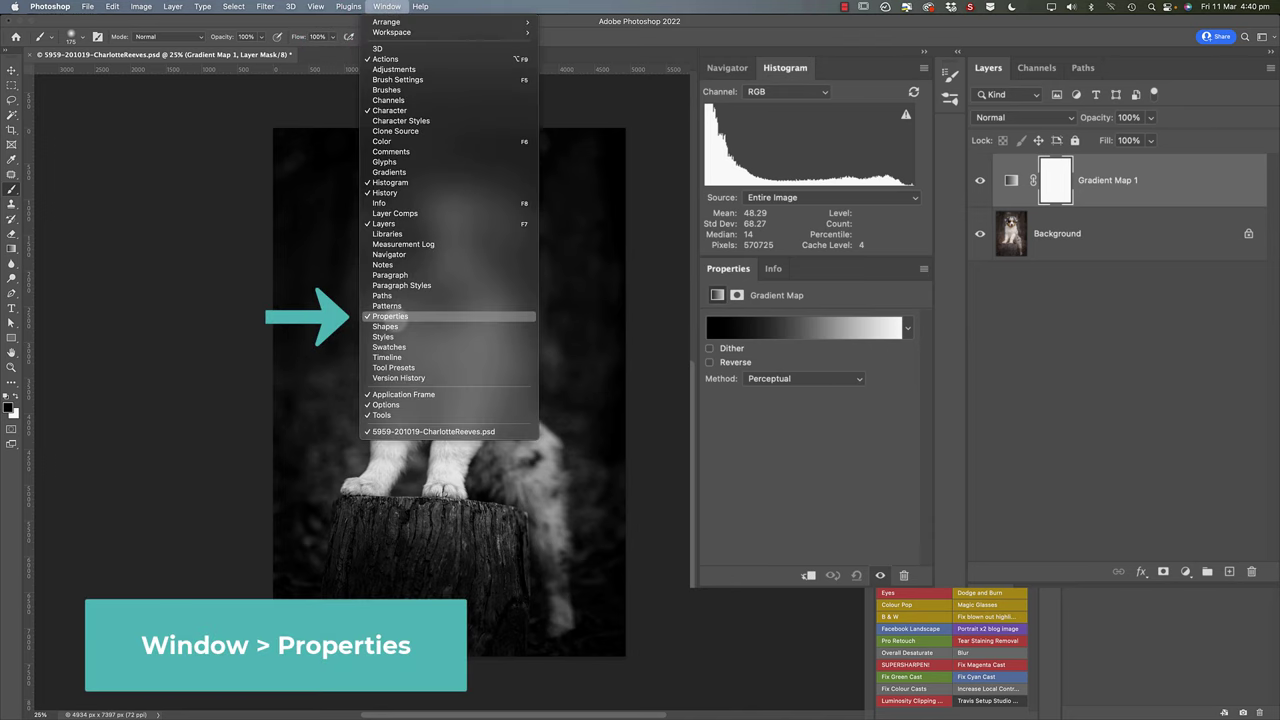
{"action": "left_click", "coordinate": [773, 460]}
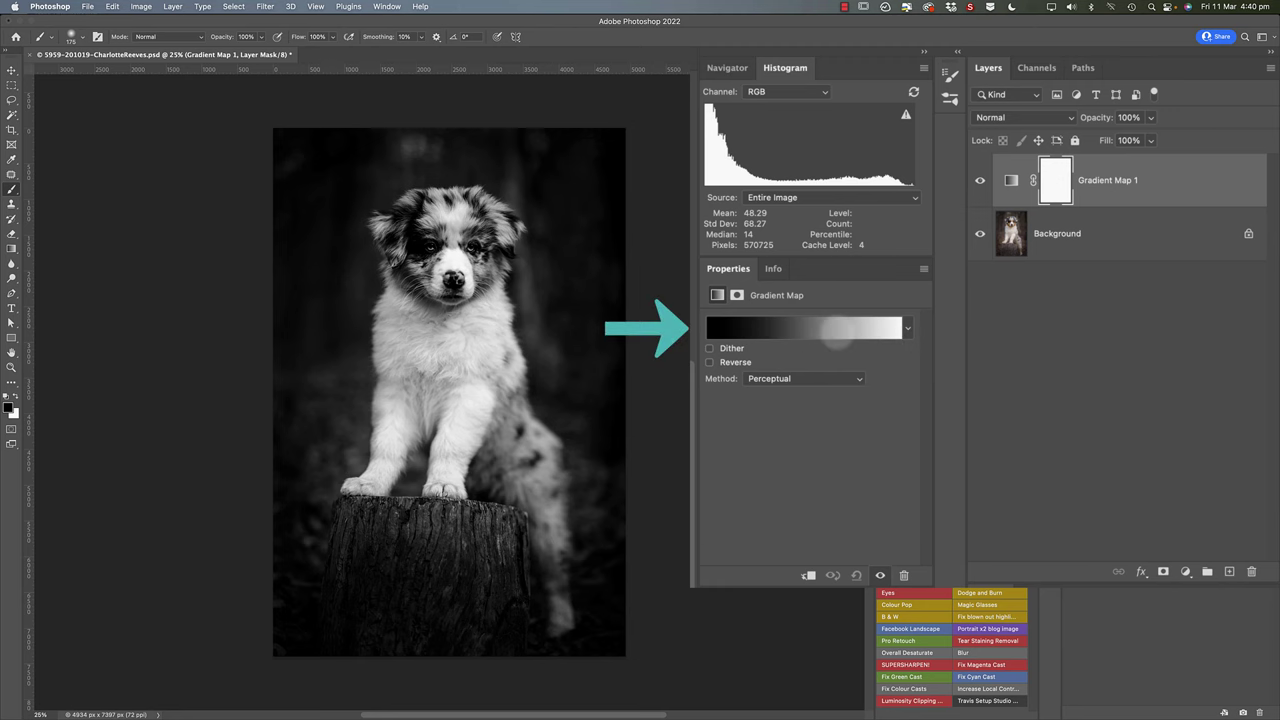
- Open the Gradient Editor and inspect the black stop, white stop and midpoint without changes
{"action": "left_click", "coordinate": [820, 331]}
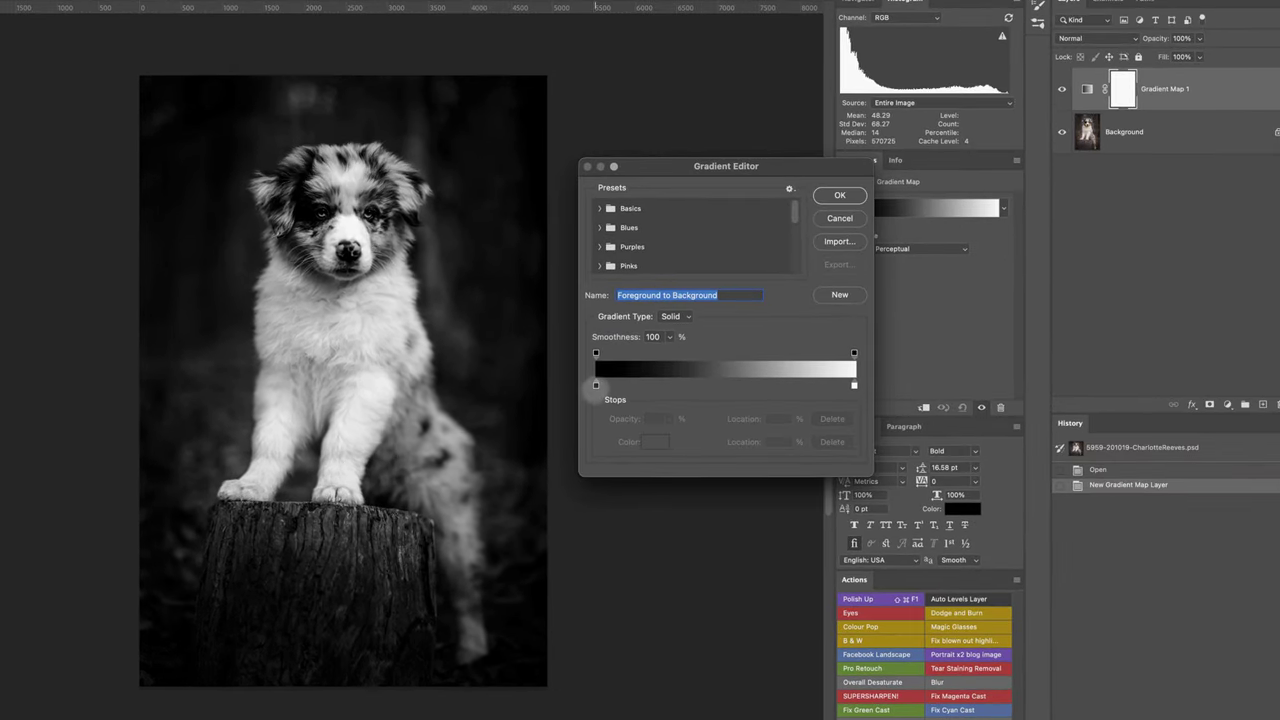
{"action": "left_click", "coordinate": [596, 384]}
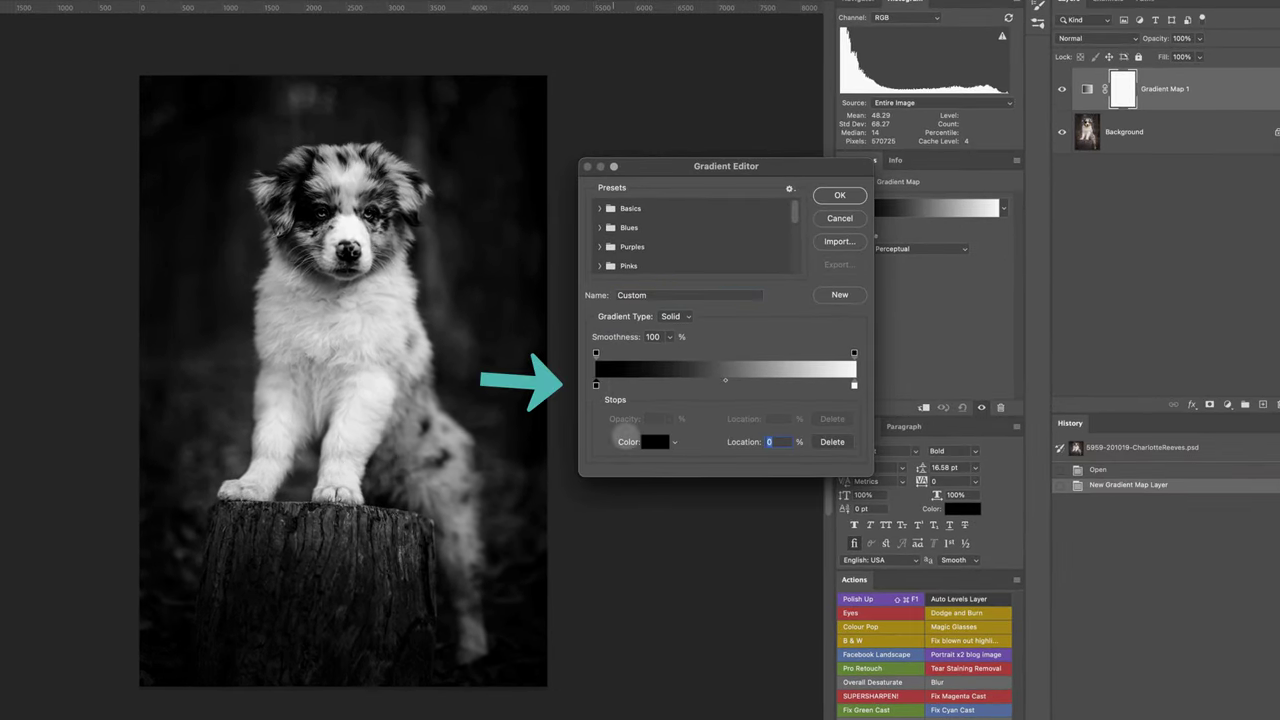
{"action": "left_click", "coordinate": [655, 442]}
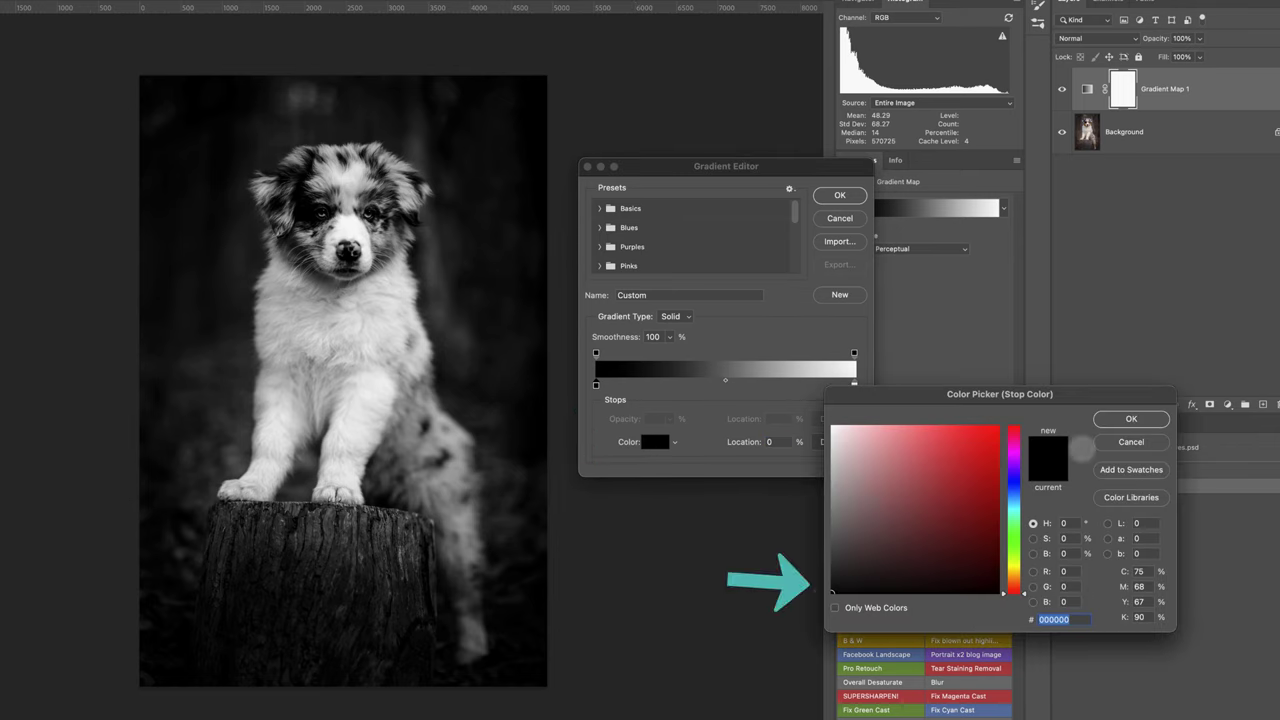
{"action": "left_click", "coordinate": [1131, 442]}
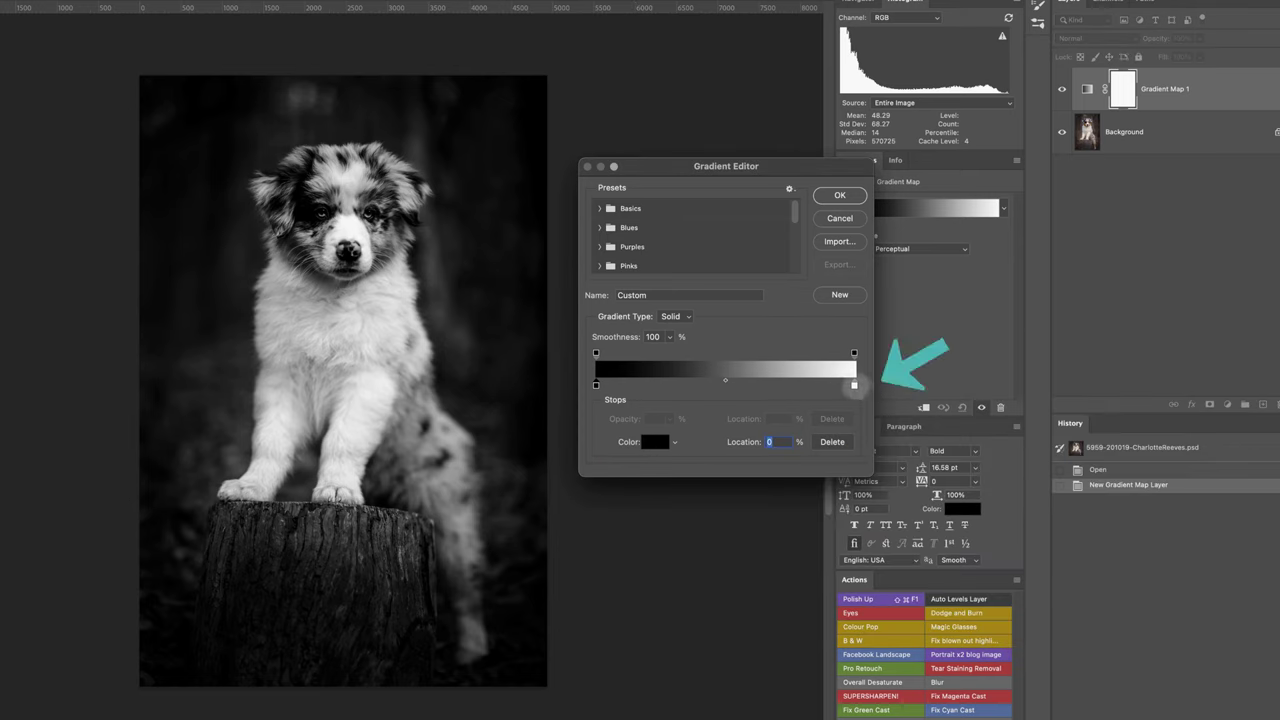
{"action": "left_click", "coordinate": [854, 385]}
{"action": "left_click", "coordinate": [655, 442]}
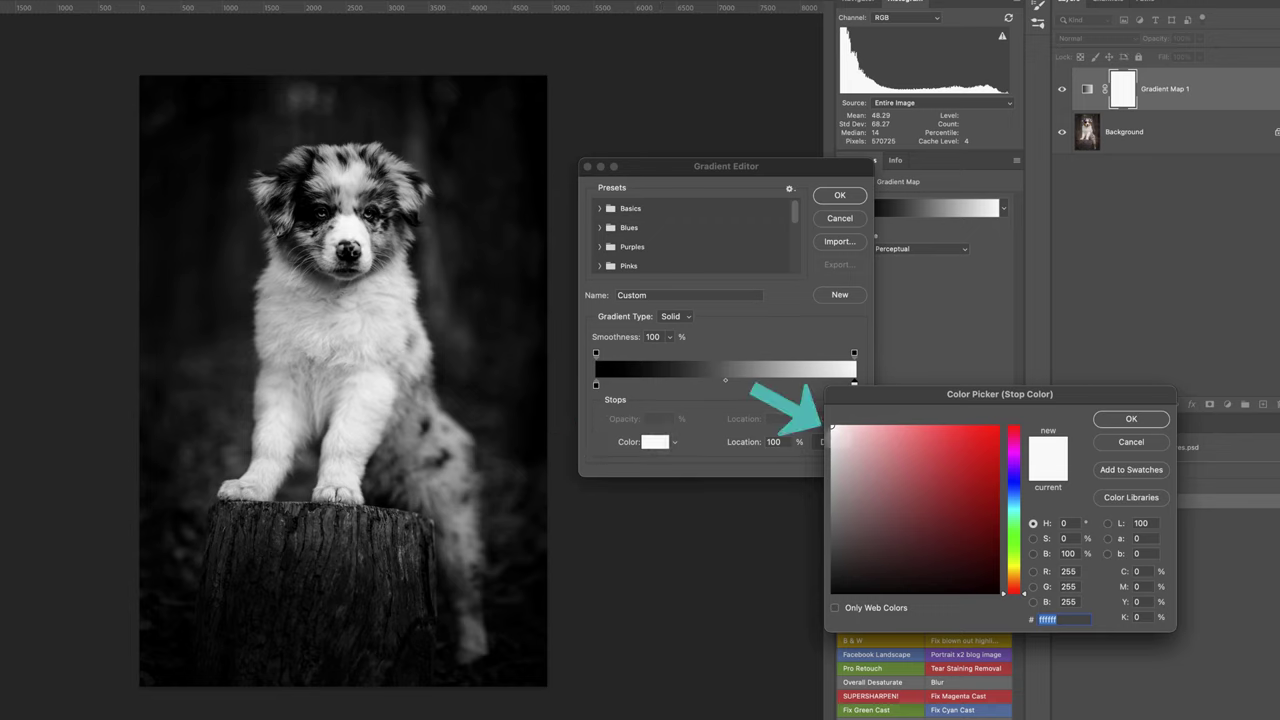
{"action": "left_click", "coordinate": [1130, 419]}
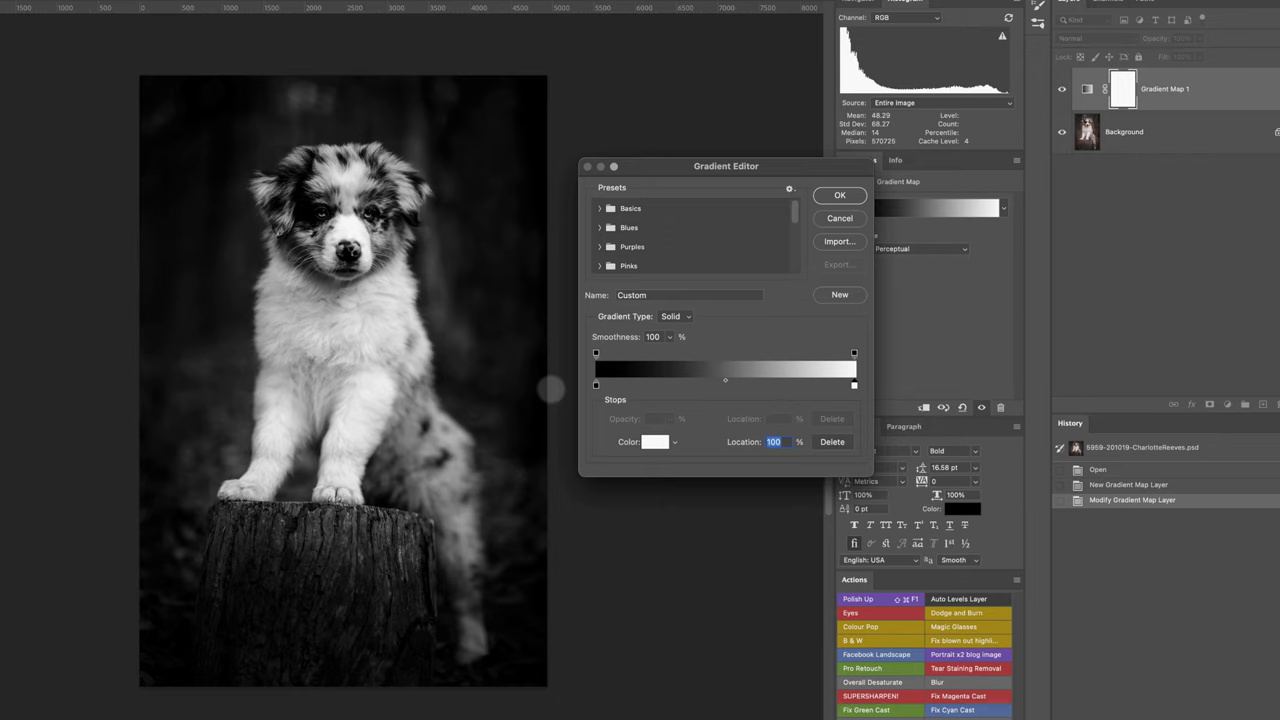
{"action": "left_click", "coordinate": [725, 380]}
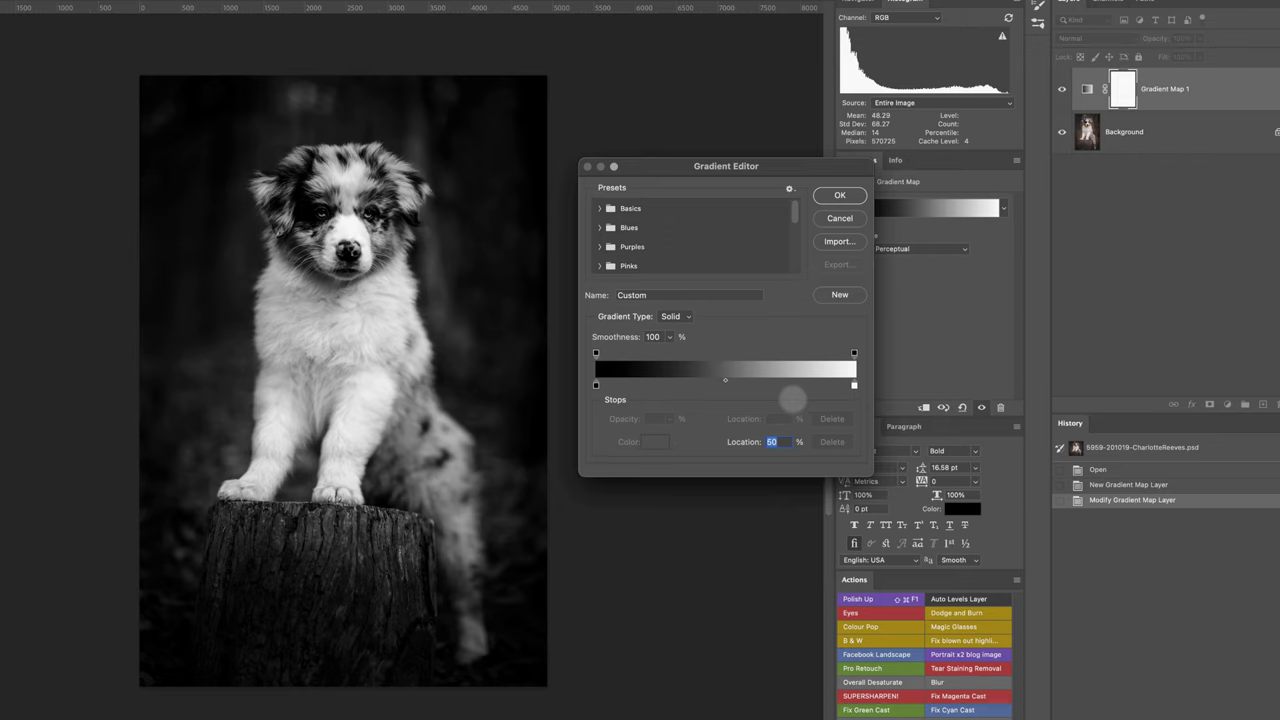
- Set the gradient's dark stop colour to #101010
{"action": "left_click", "coordinate": [596, 385]}
{"action": "left_click", "coordinate": [652, 441]}
{"action": "left_click_drag", "start_coordinate": [859, 586], "coordinate": [813, 580]}
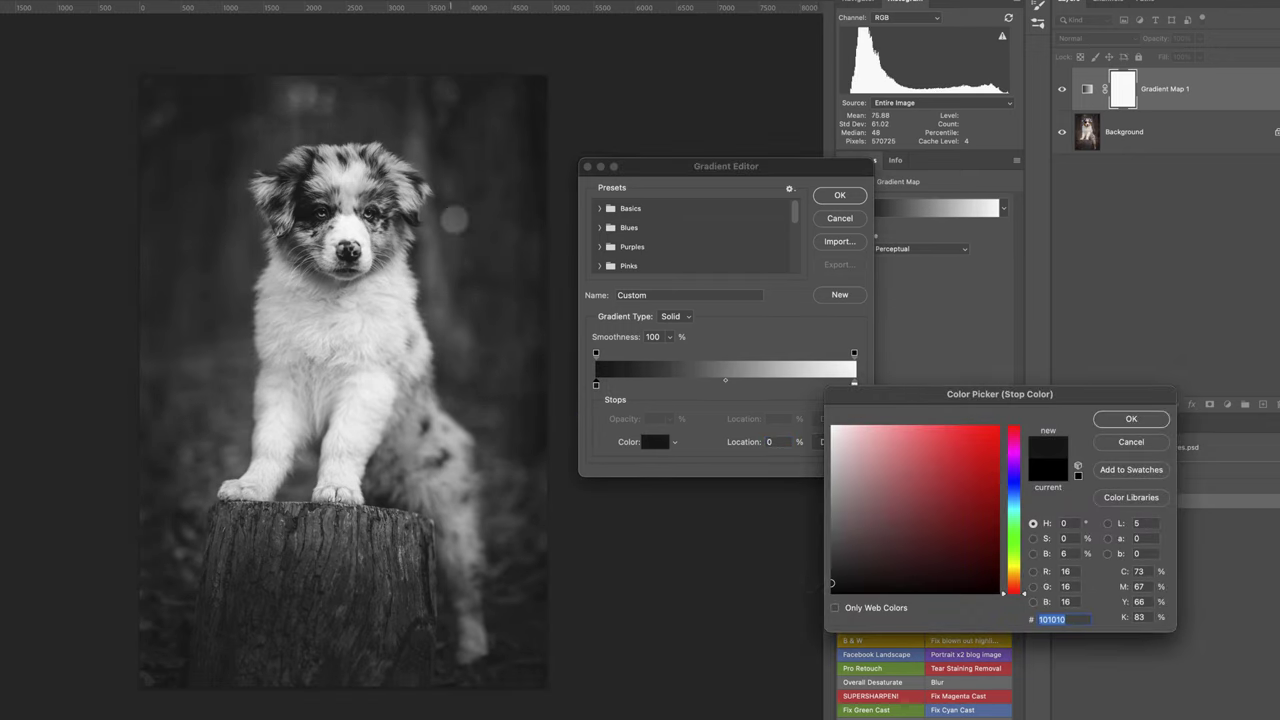
{"action": "left_click", "coordinate": [828, 584]}
{"action": "left_click", "coordinate": [830, 582]}
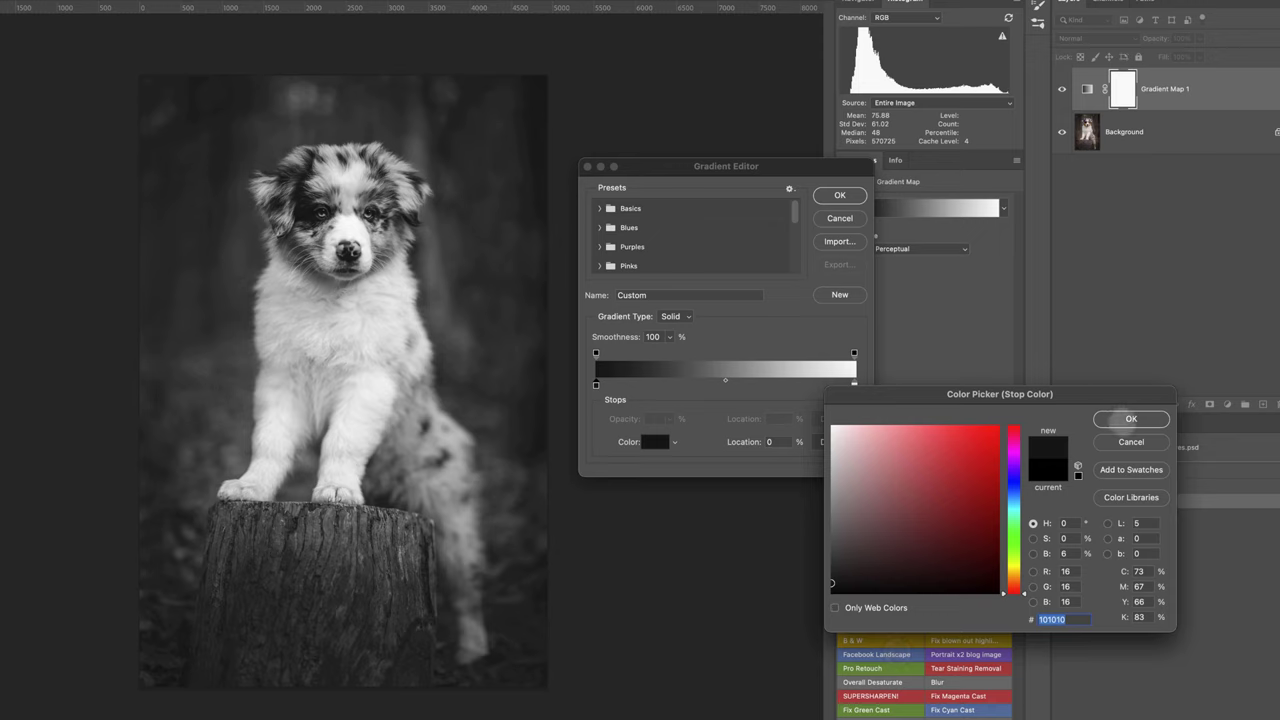
{"action": "left_click", "coordinate": [1128, 416]}
- Set the gradient's light stop colour to #f2f2f2
{"action": "left_click", "coordinate": [854, 385]}
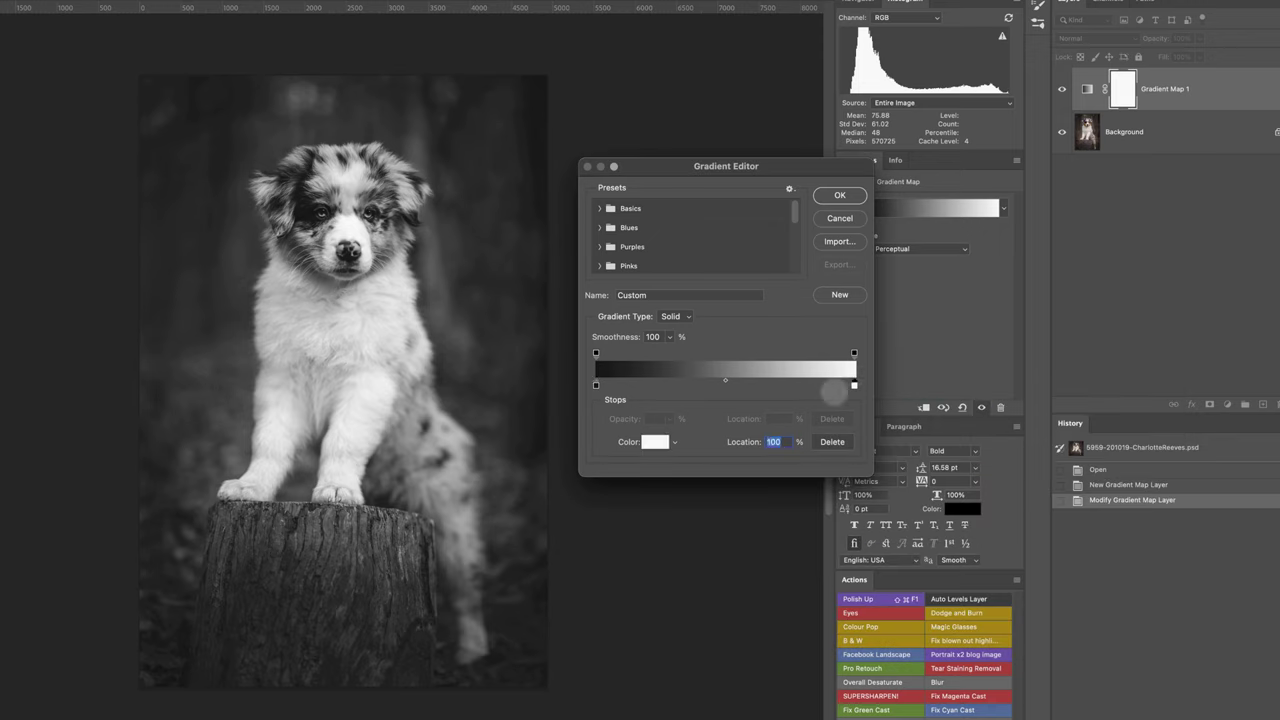
{"action": "left_click", "coordinate": [655, 441]}
{"action": "left_click_drag", "start_coordinate": [832, 446], "coordinate": [831, 432]}
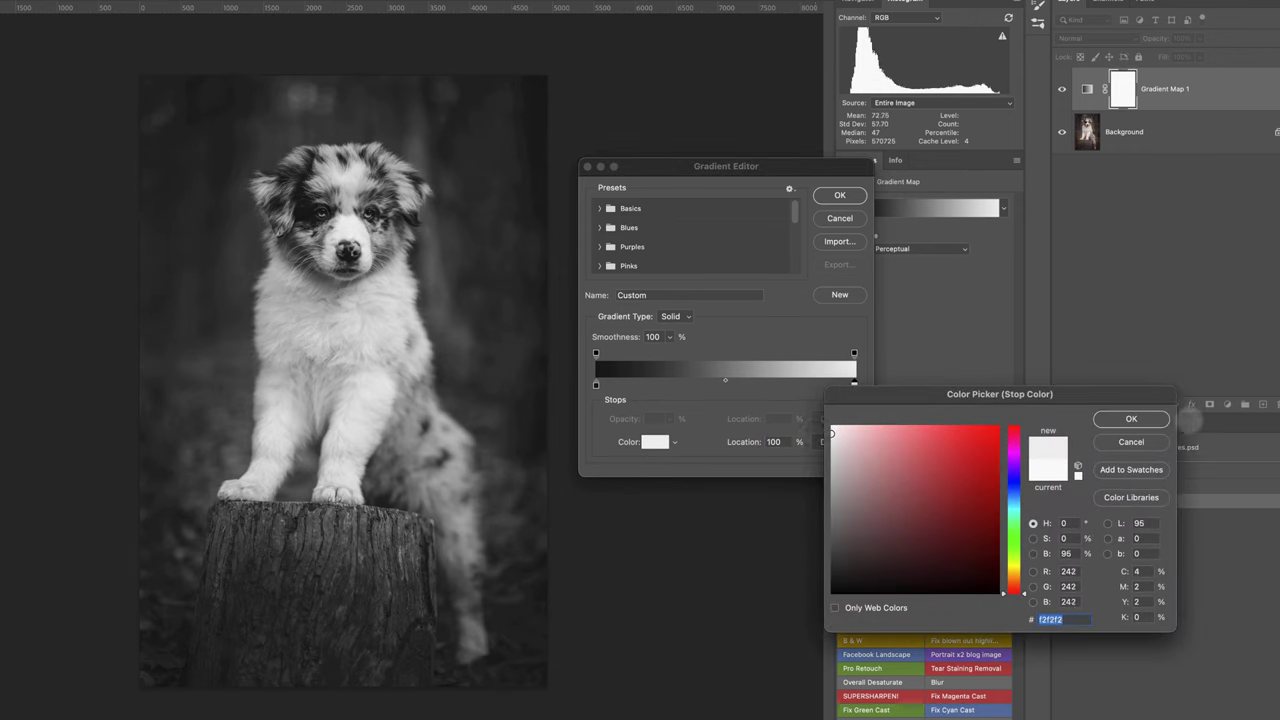
{"action": "left_click", "coordinate": [1133, 419]}
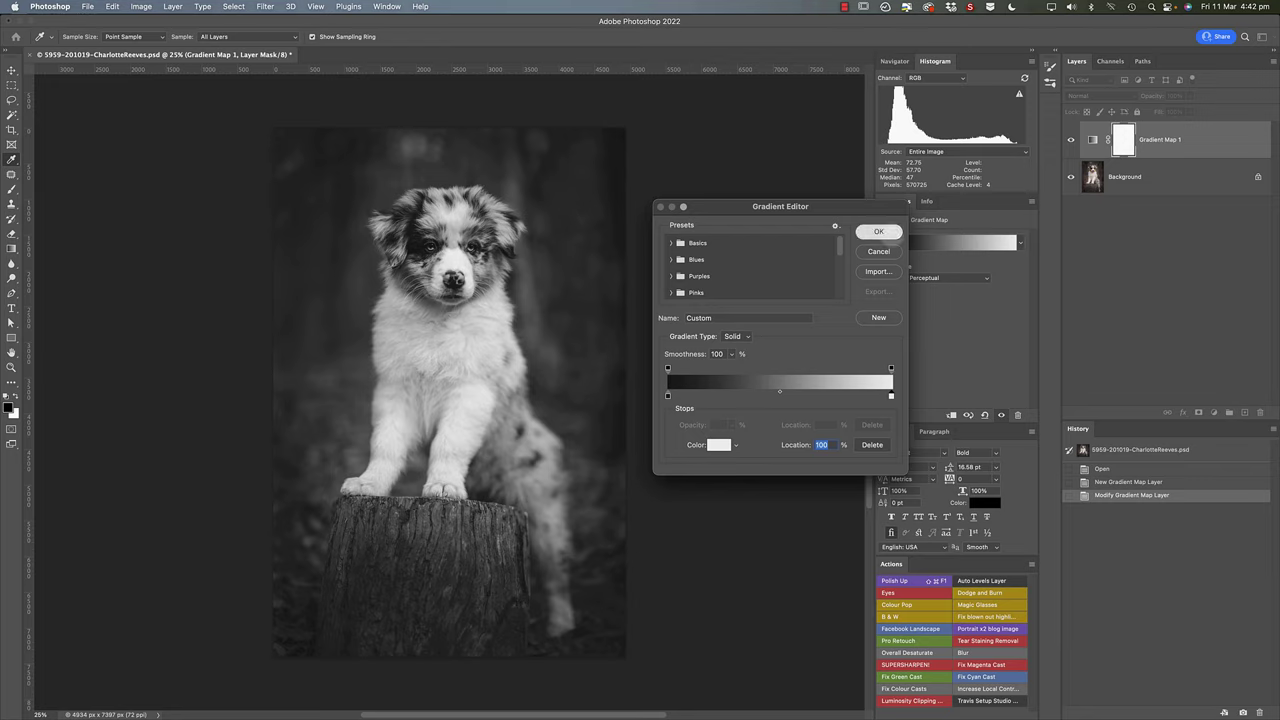
- Accept the gradient, set Gradient Map 1 to Luminosity blending, and hide the layer
{"action": "key", "text": "Return"}
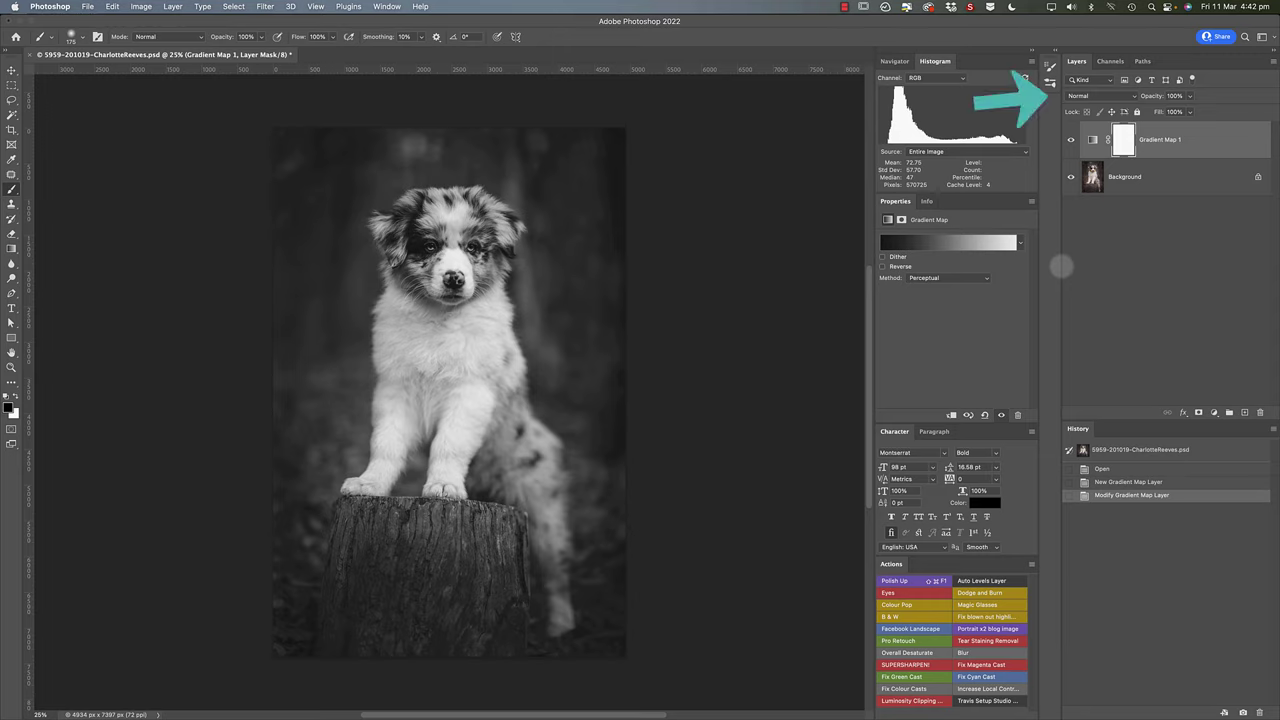
{"action": "left_click", "coordinate": [1108, 95]}
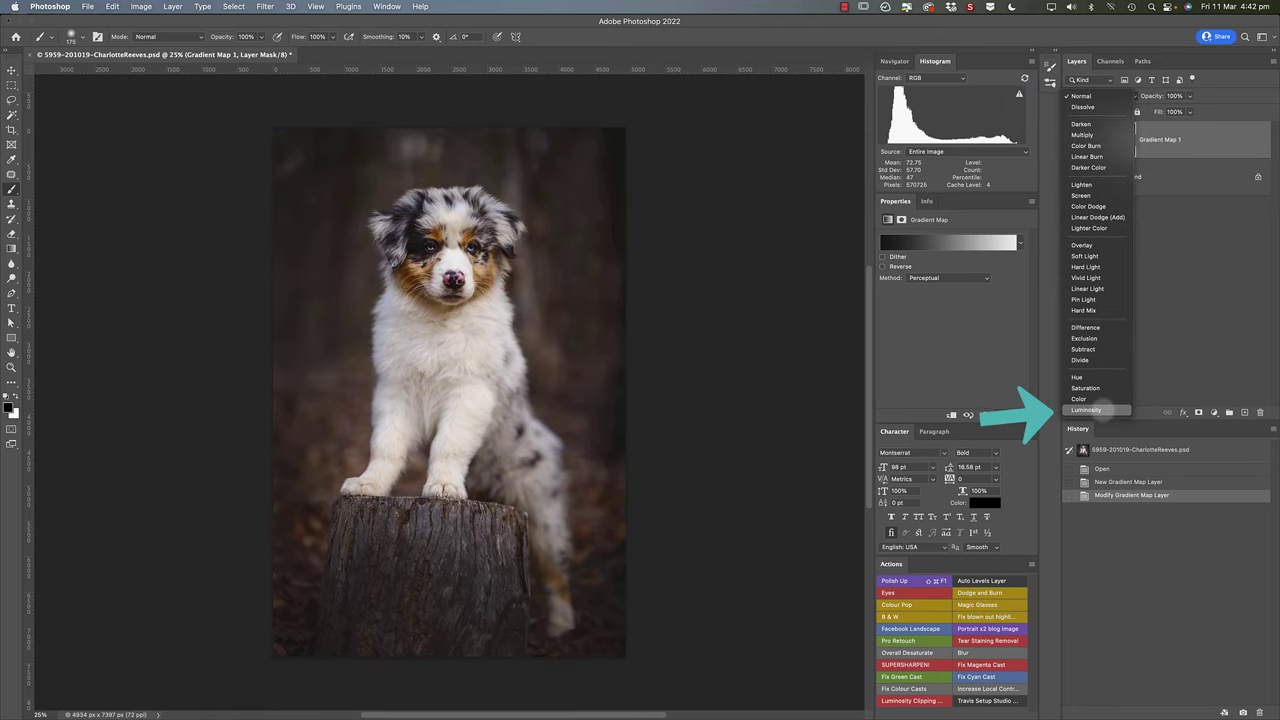
{"action": "left_click", "coordinate": [1095, 410]}
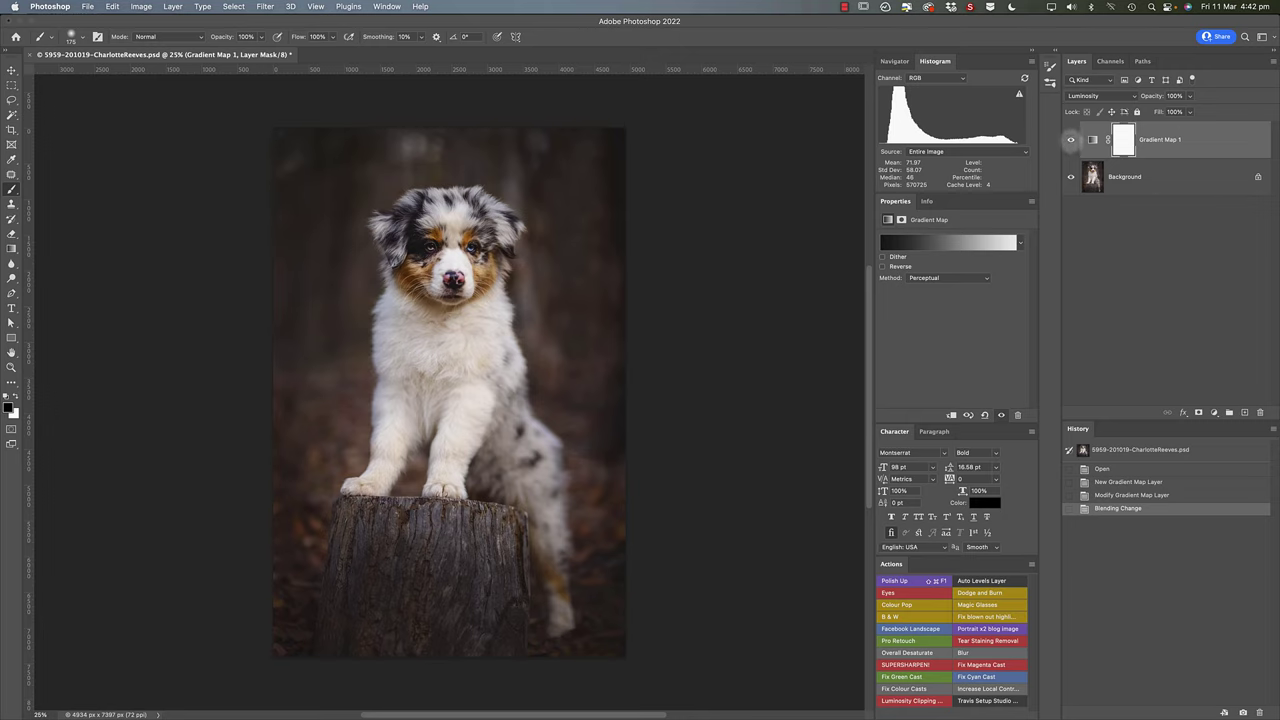
{"action": "left_click", "coordinate": [1071, 140]}
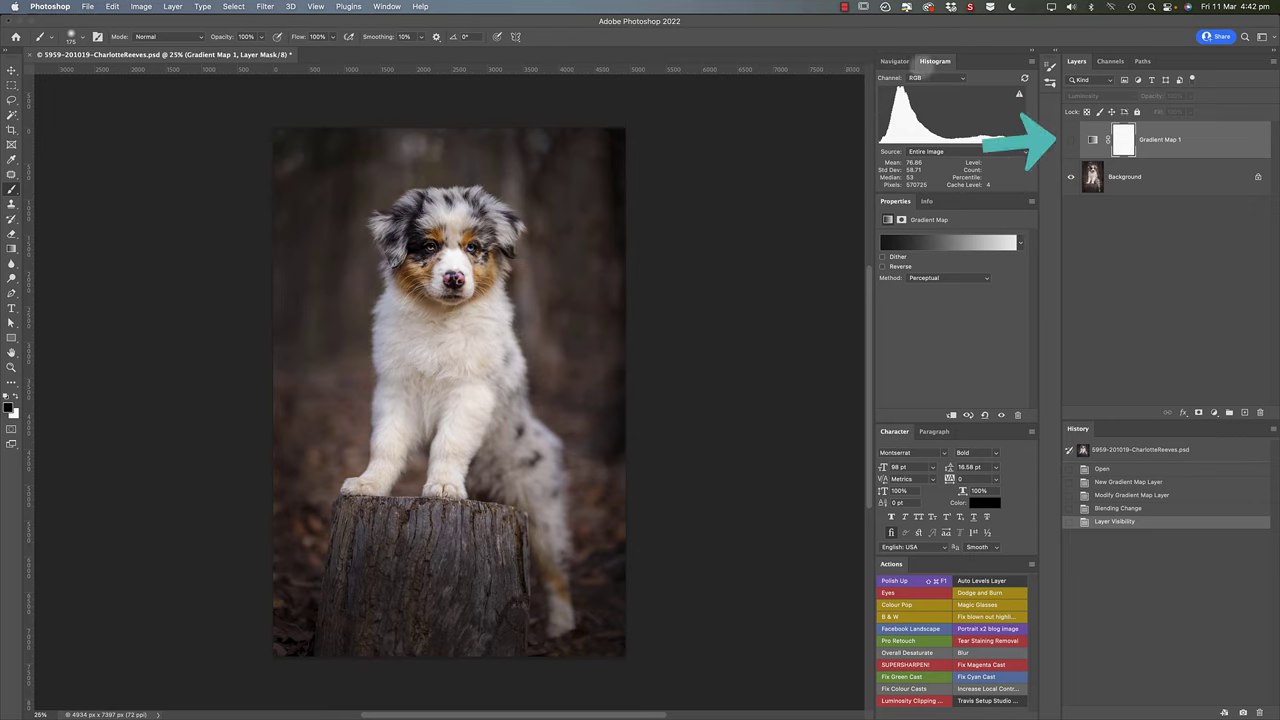
- Show the Histogram panel in Expanded View
{"action": "left_click", "coordinate": [348, 8]}
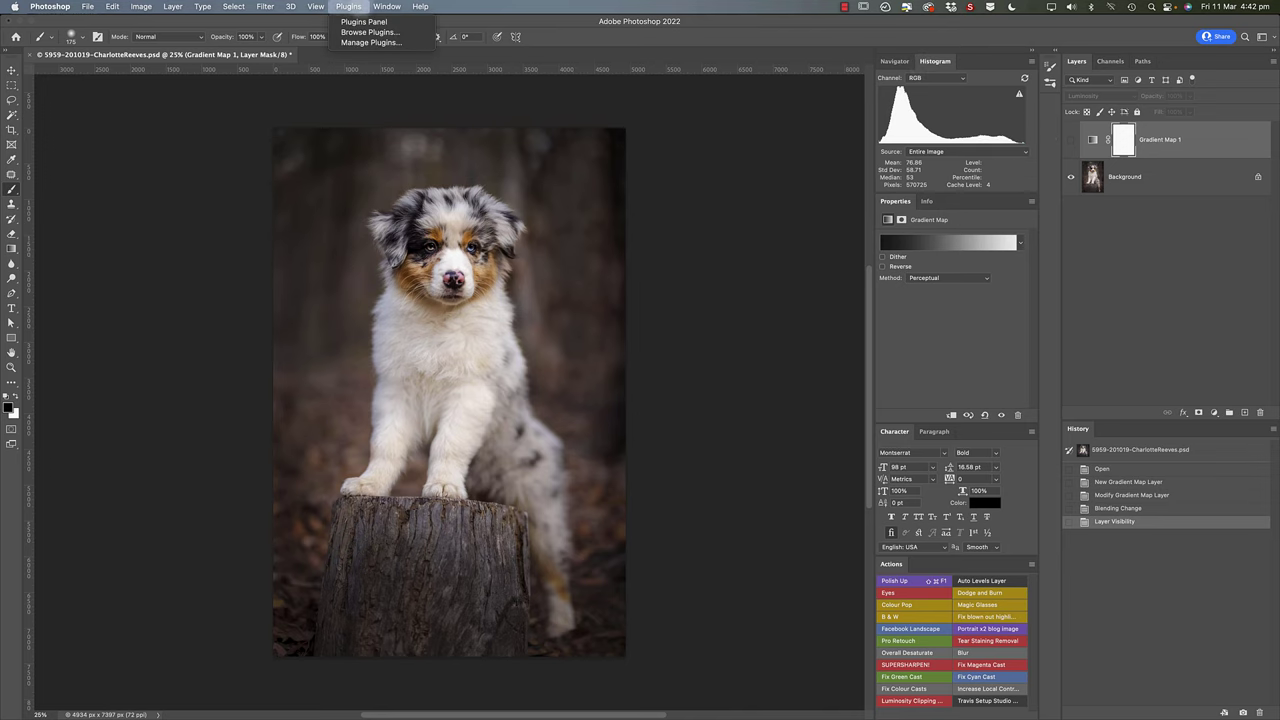
{"action": "mouse_move", "coordinate": [377, 8]}
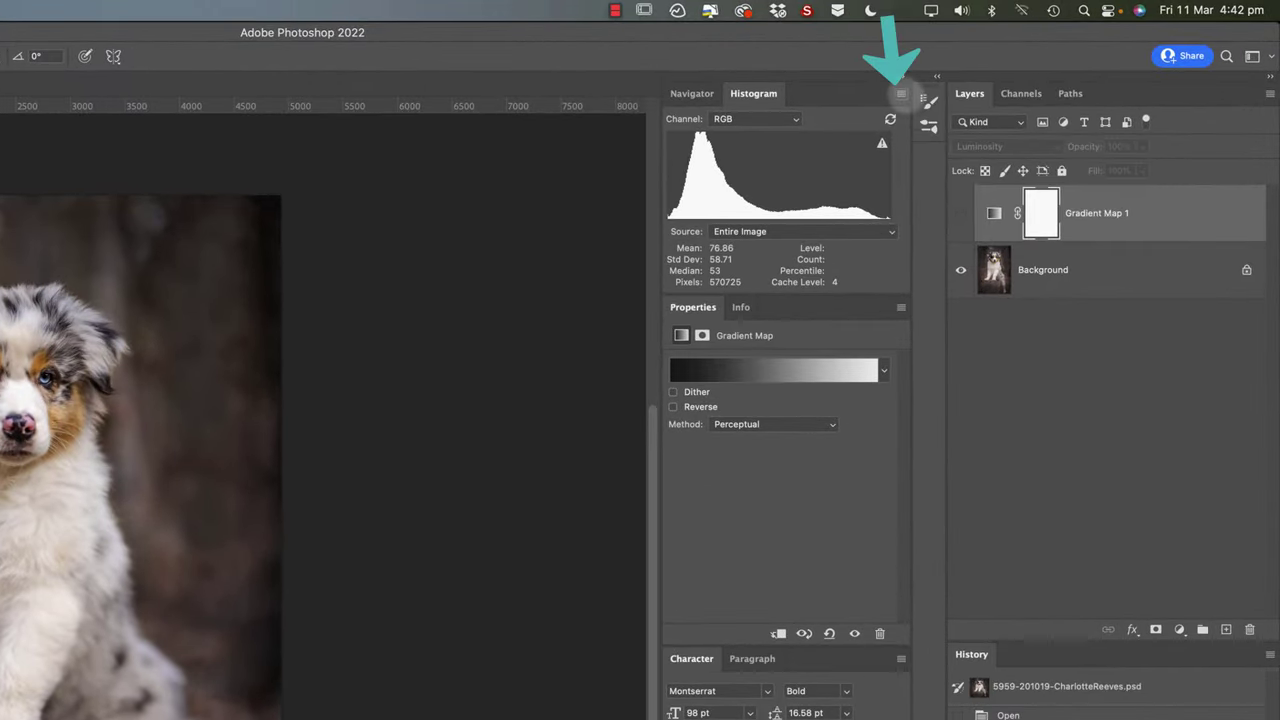
{"action": "left_click", "coordinate": [1031, 61]}
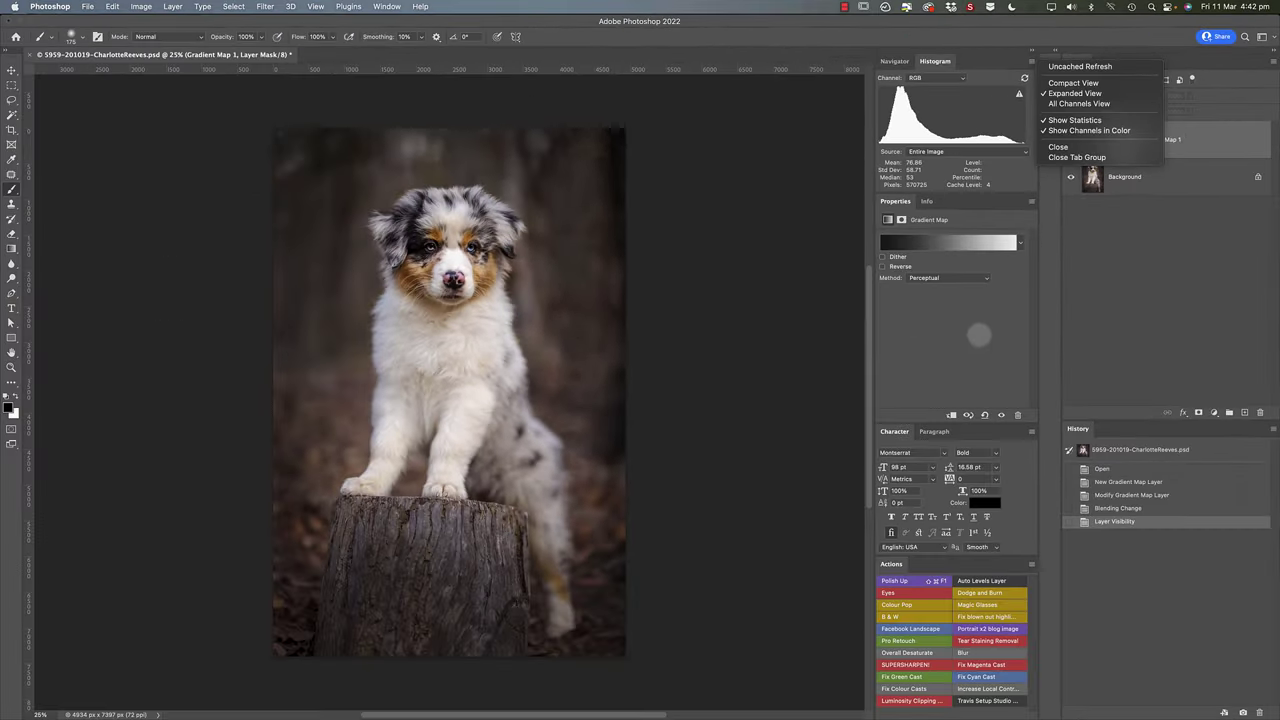
{"action": "left_click", "coordinate": [893, 428]}
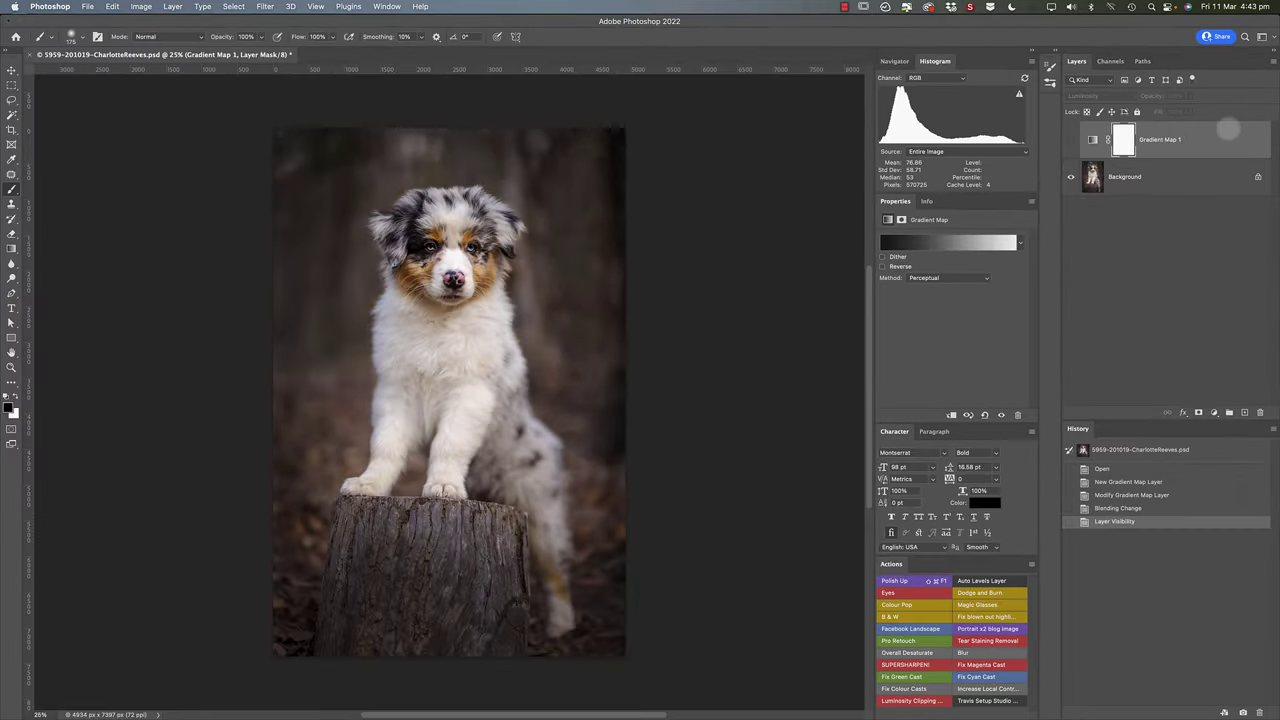
- Turn the Gradient Map 1 layer back on
{"action": "left_click", "coordinate": [1197, 140]}
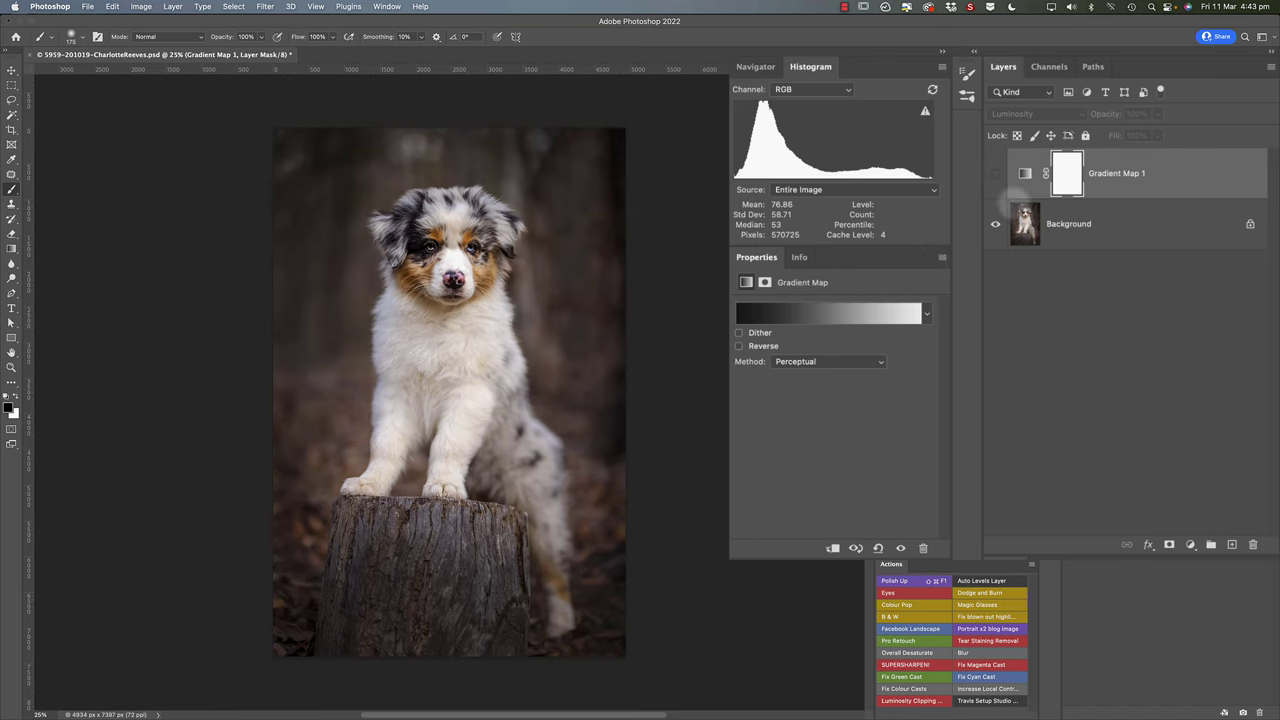
{"action": "left_click", "coordinate": [995, 173]}
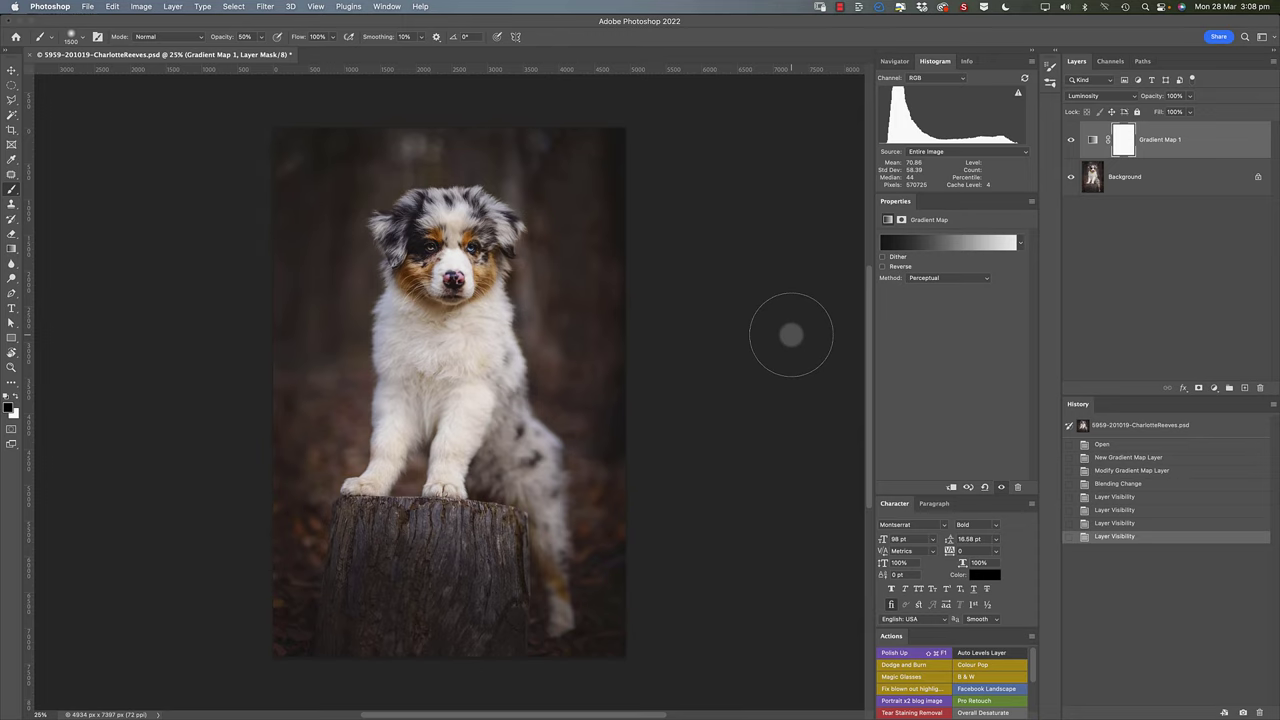
{"action": "scroll", "coordinate": [791, 335], "scroll_direction": "right", "scroll_amount": 1}
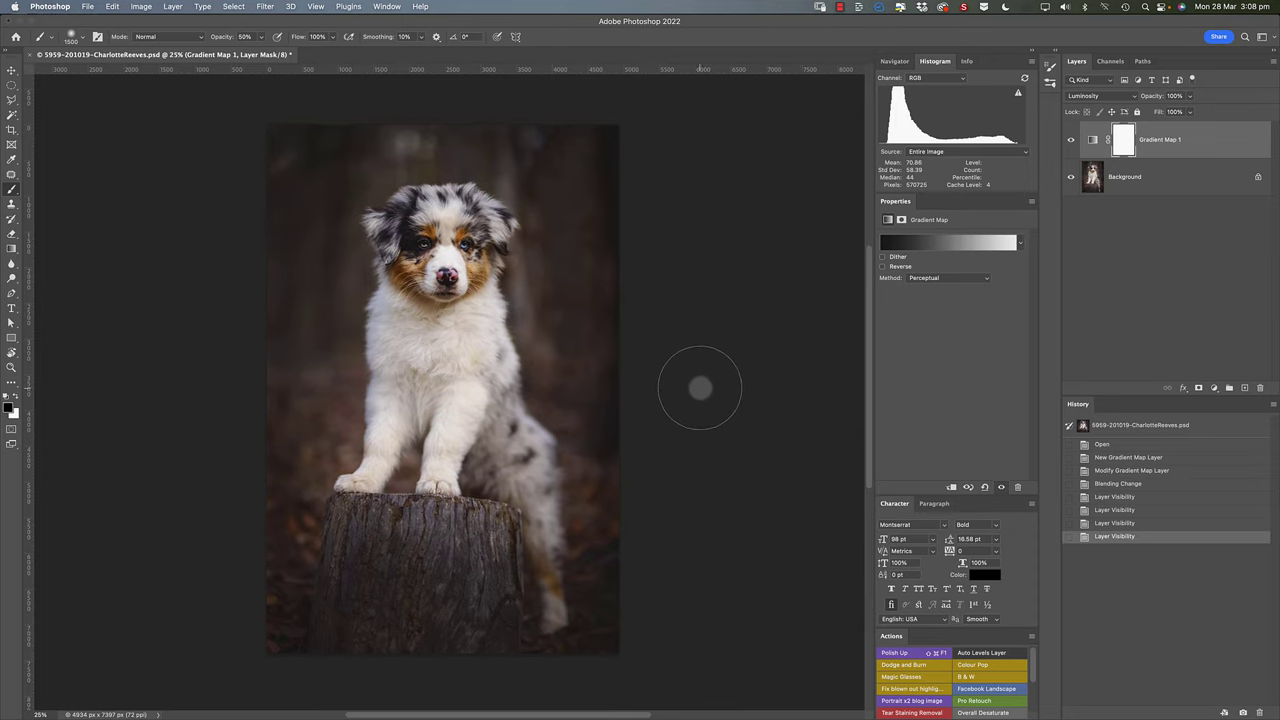
- Lower Gradient Map 1's opacity to 54% and target its layer mask, zoomed in
{"action": "left_click", "coordinate": [1025, 173]}
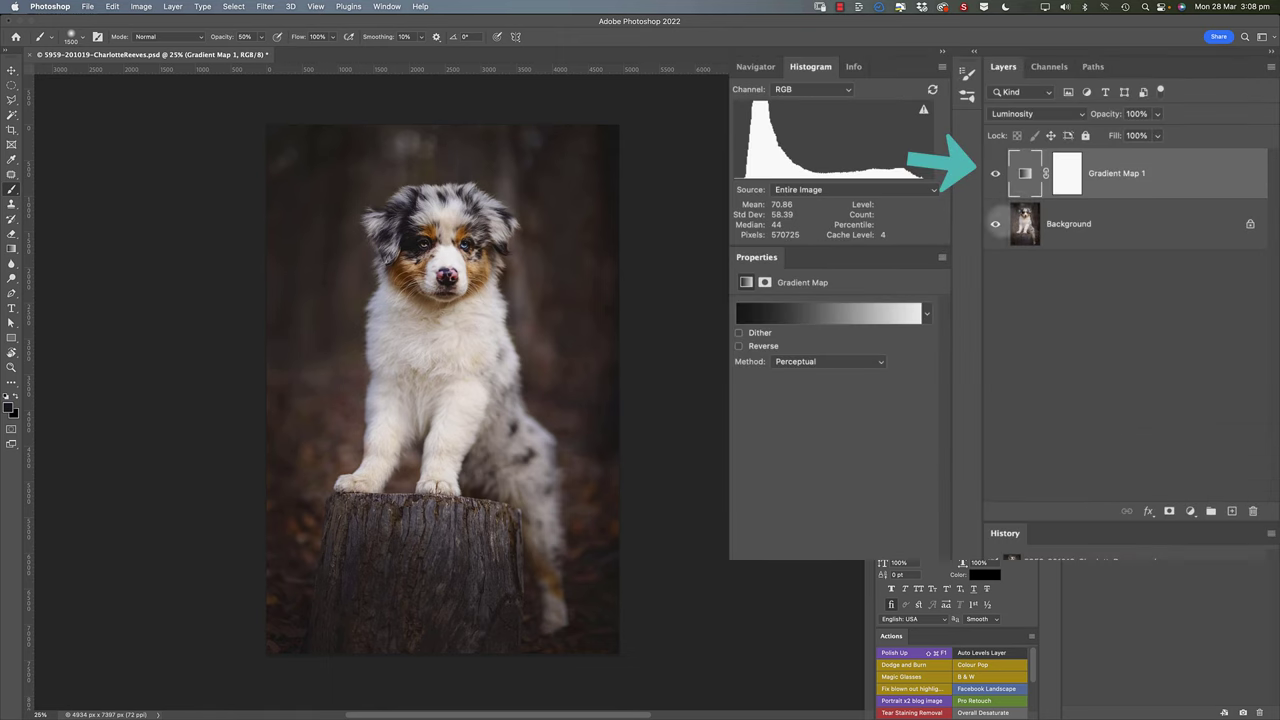
{"action": "left_click", "coordinate": [1157, 113]}
{"action": "mouse_move", "coordinate": [1155, 133]}
{"action": "left_mouse_down"}
{"action": "mouse_move", "coordinate": [1092, 133]}
{"action": "mouse_move", "coordinate": [1157, 131]}
{"action": "left_mouse_up"}
{"action": "left_click", "coordinate": [1105, 289]}
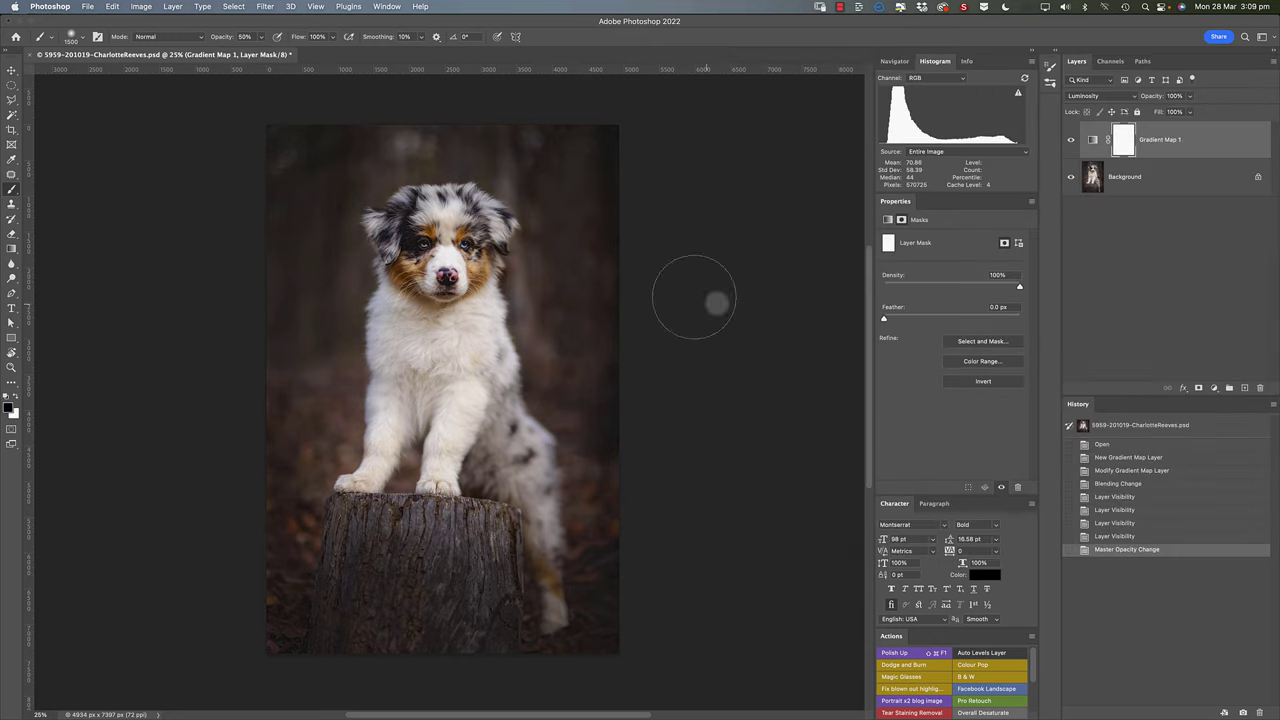
{"action": "left_click", "coordinate": [1120, 140]}
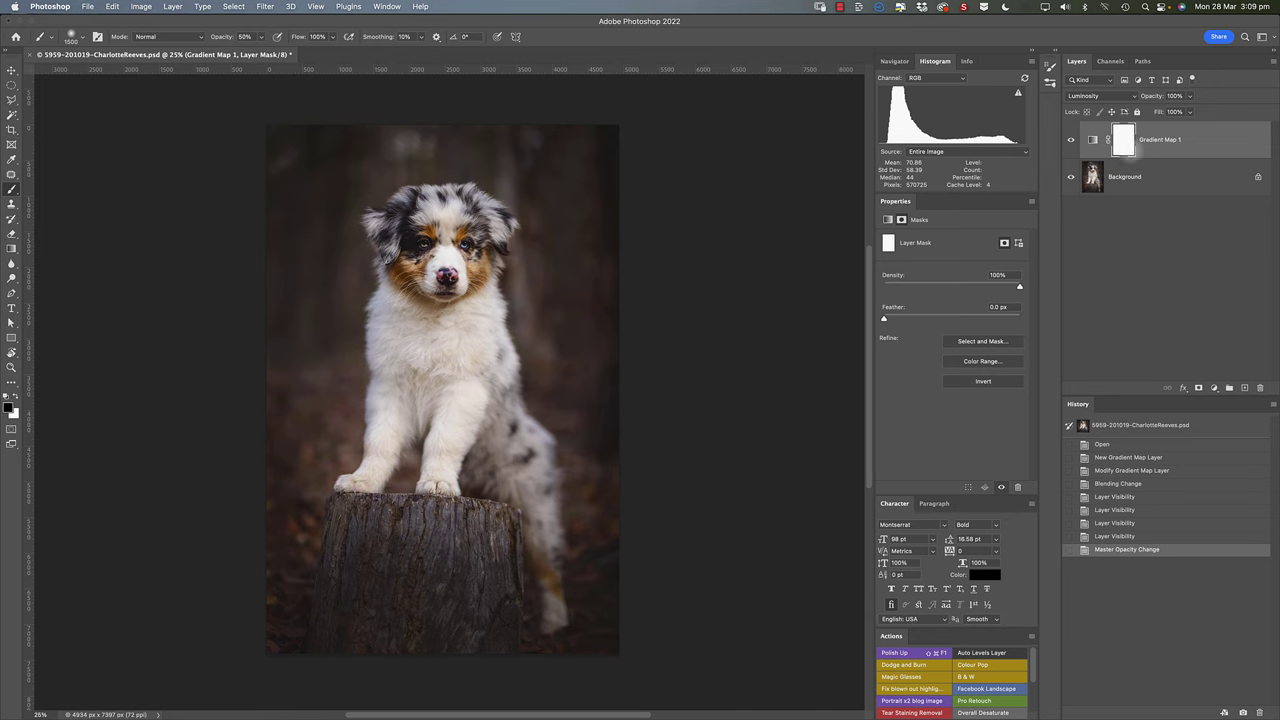
{"action": "scroll", "coordinate": [396, 257], "scroll_direction": "up", "scroll_amount": 2}
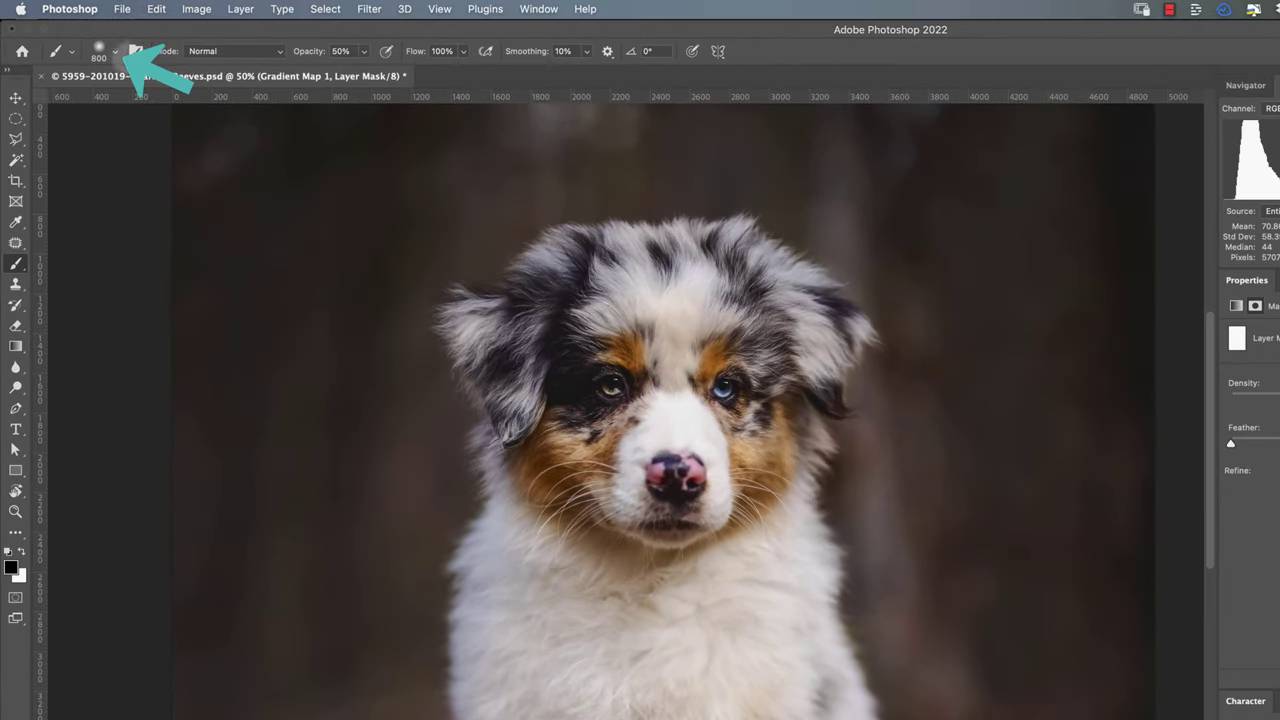
- With an 800px soft brush in black, paint the mask over the puppy's face
{"action": "left_click", "coordinate": [96, 48]}
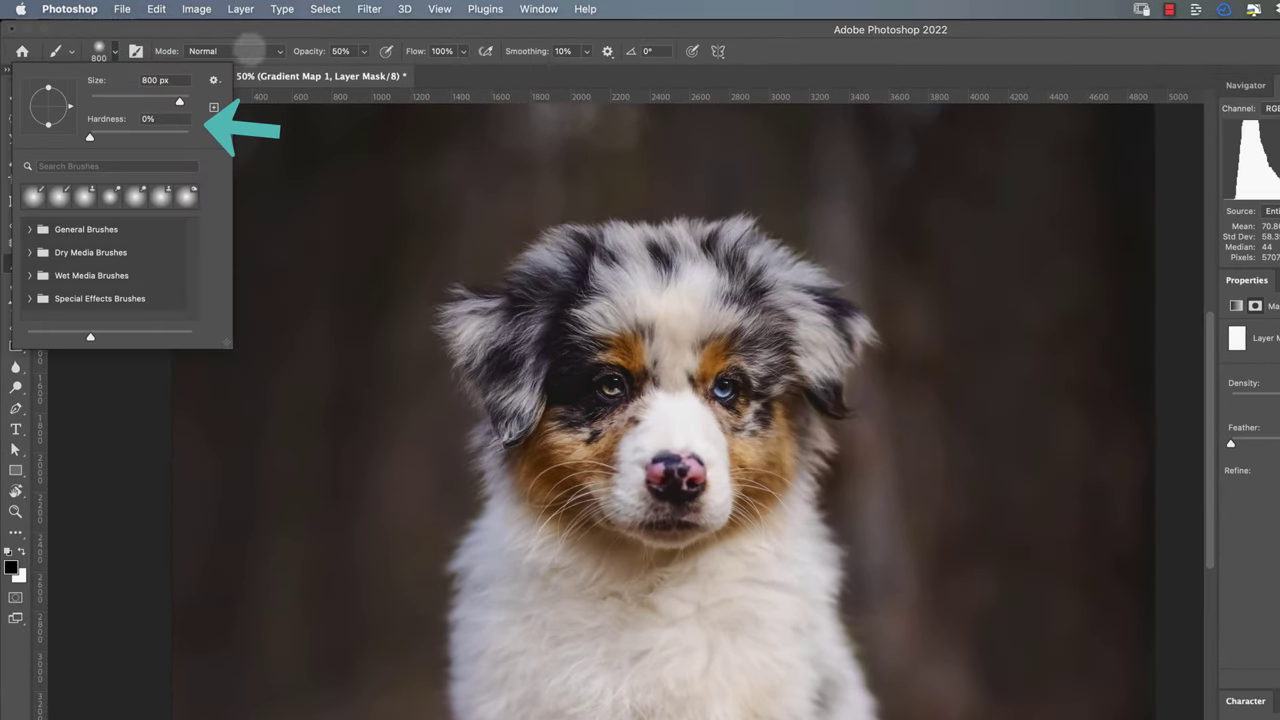
{"action": "left_click", "coordinate": [254, 36]}
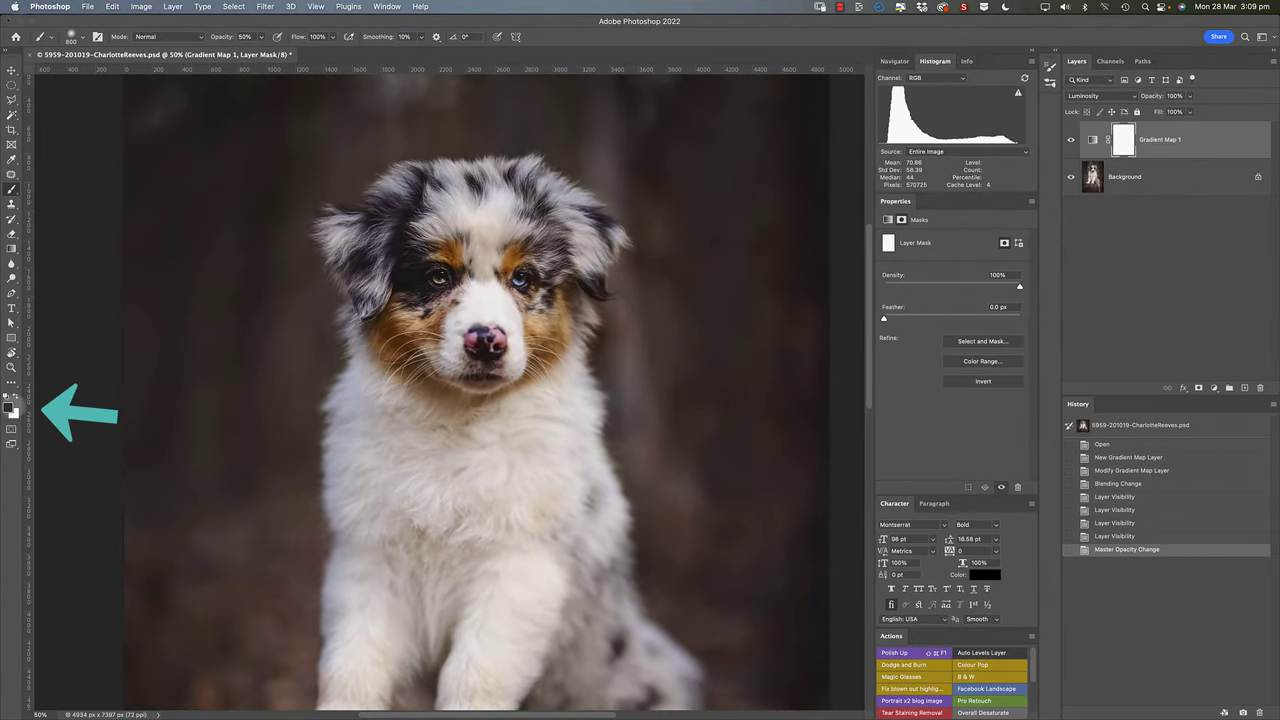
{"action": "key", "text": "d"}
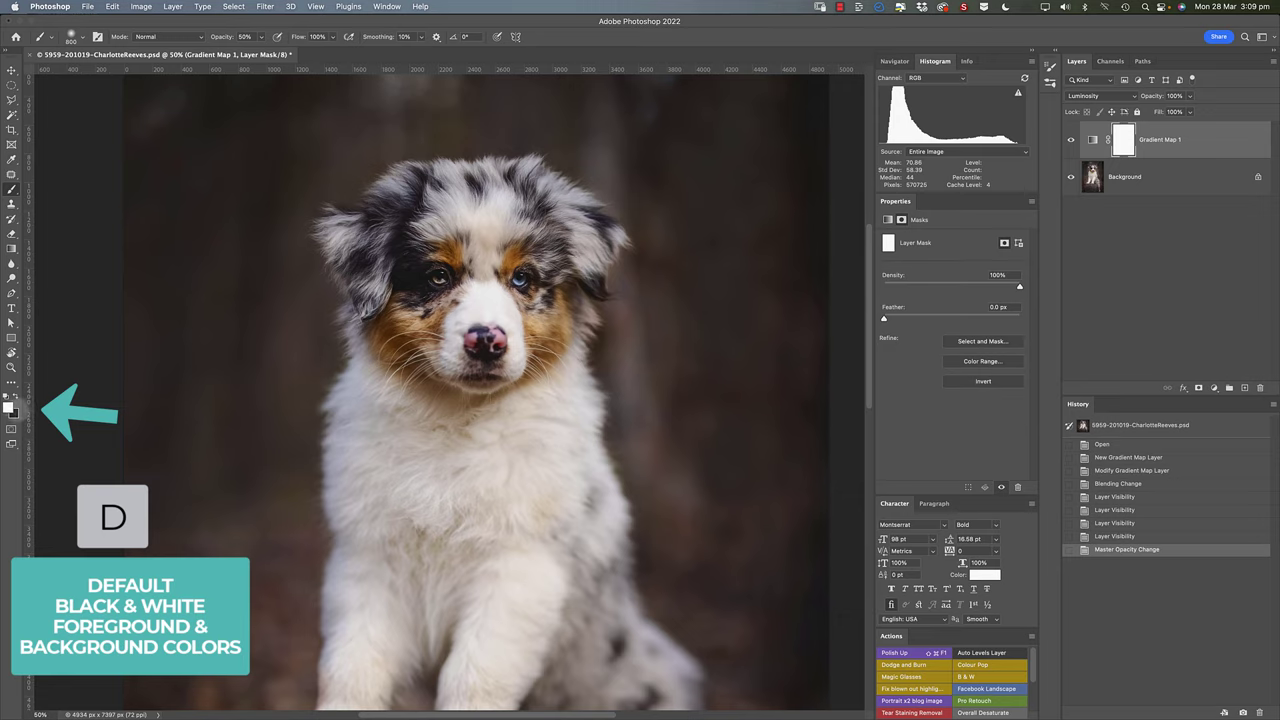
{"action": "key", "text": "x"}
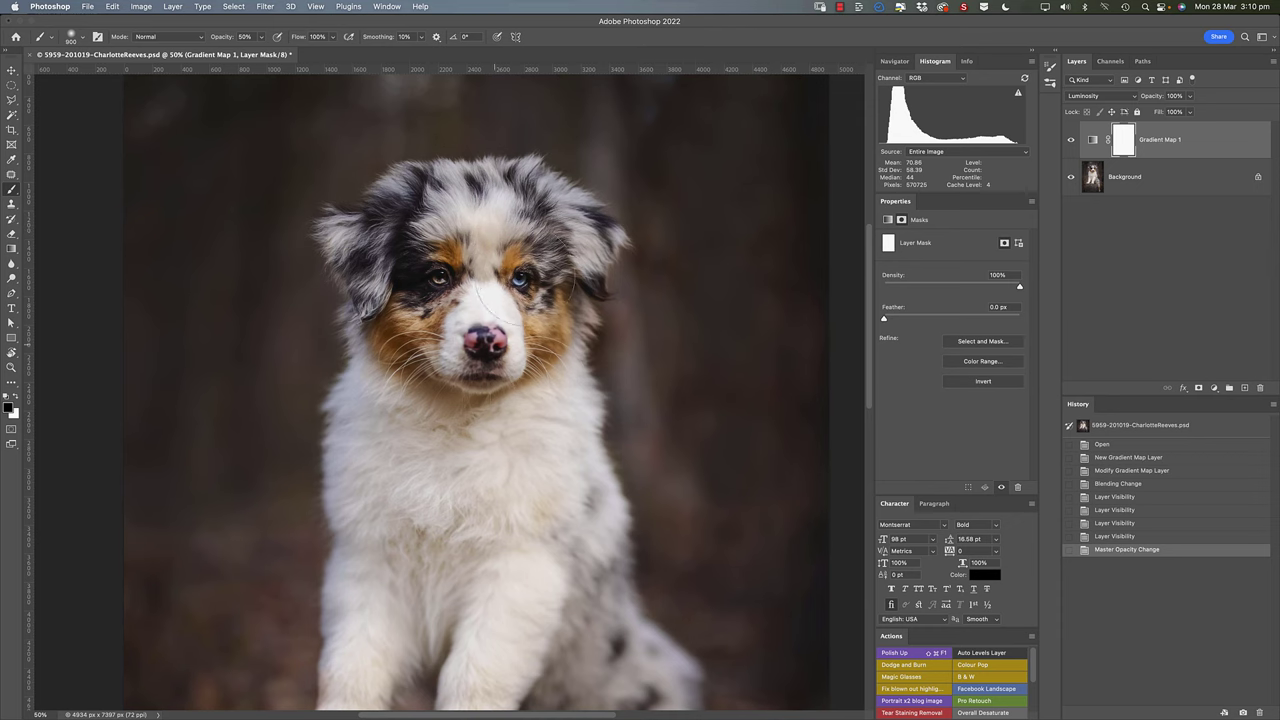
{"action": "left_click", "coordinate": [478, 320]}
{"action": "scroll", "coordinate": [500, 340], "scroll_direction": "up", "scroll_amount": 1}
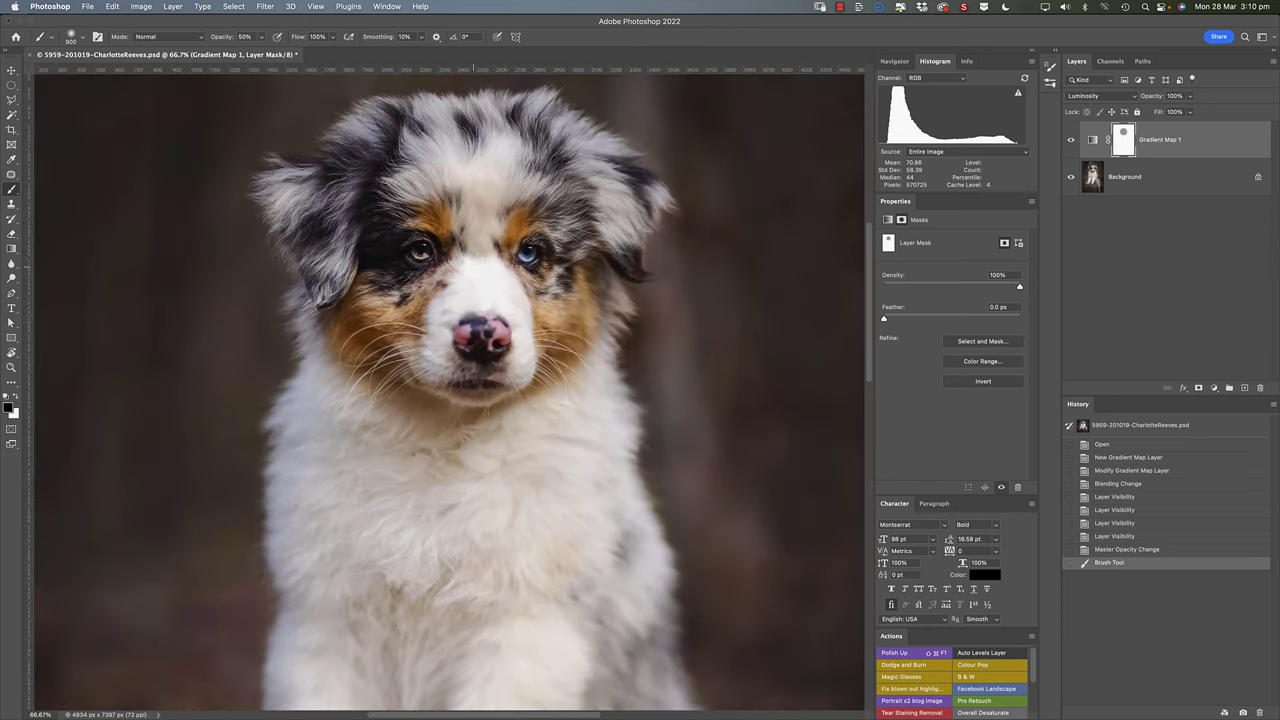
{"action": "scroll", "coordinate": [500, 150], "scroll_direction": "up", "scroll_amount": 1}
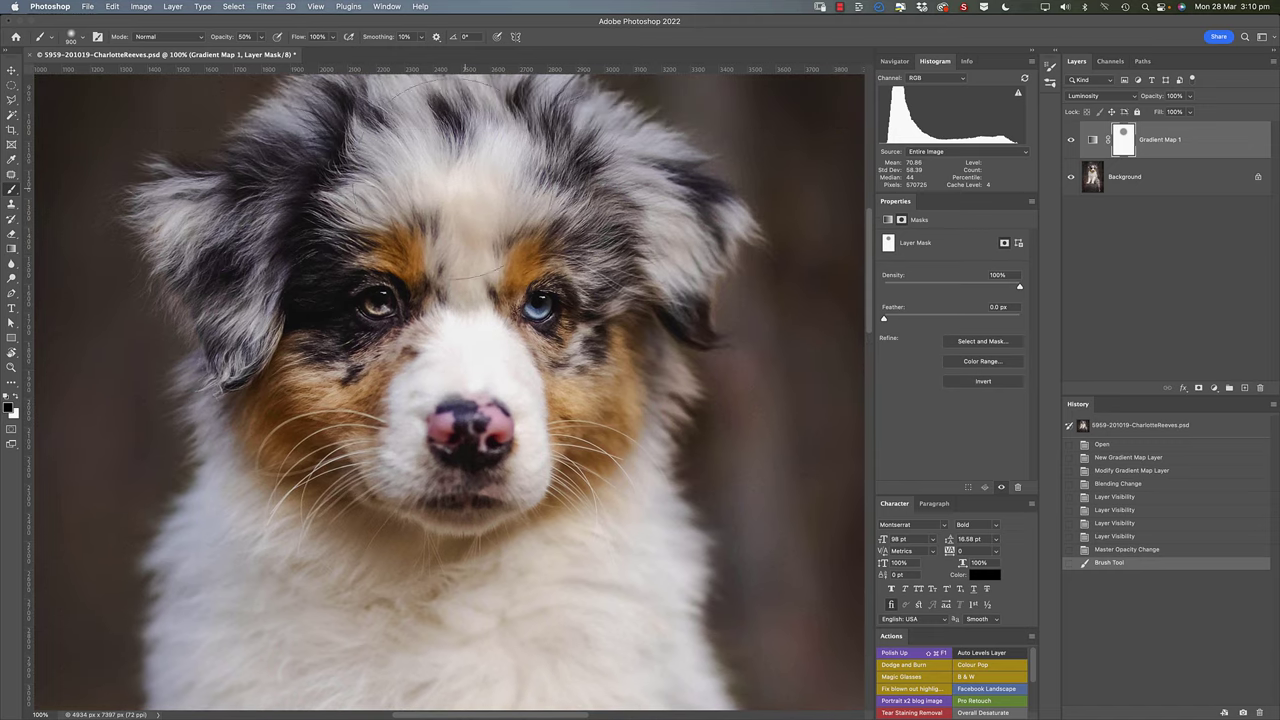
- Raise brush opacity to 100%, shrink it to 125 pixels, and paint over the left eye
{"action": "left_click_drag", "start_coordinate": [260, 36], "coordinate": [305, 60]}
{"action": "key", "text": "bracketleft"}
{"action": "key", "text": "bracketleft"}
{"action": "key", "text": "bracketleft"}
{"action": "key", "text": "bracketleft"}
{"action": "key", "text": "bracketleft"}
{"action": "key", "text": "bracketleft"}
{"action": "key", "text": "bracketleft"}
{"action": "key", "text": "bracketleft"}
{"action": "key", "text": "bracketleft"}
{"action": "key", "text": "bracketleft"}
{"action": "key", "text": "bracketleft"}
{"action": "mouse_move", "coordinate": [362, 298]}
{"action": "left_mouse_down"}
{"action": "mouse_move", "coordinate": [546, 306]}
{"action": "mouse_move", "coordinate": [382, 305]}
{"action": "left_mouse_up"}
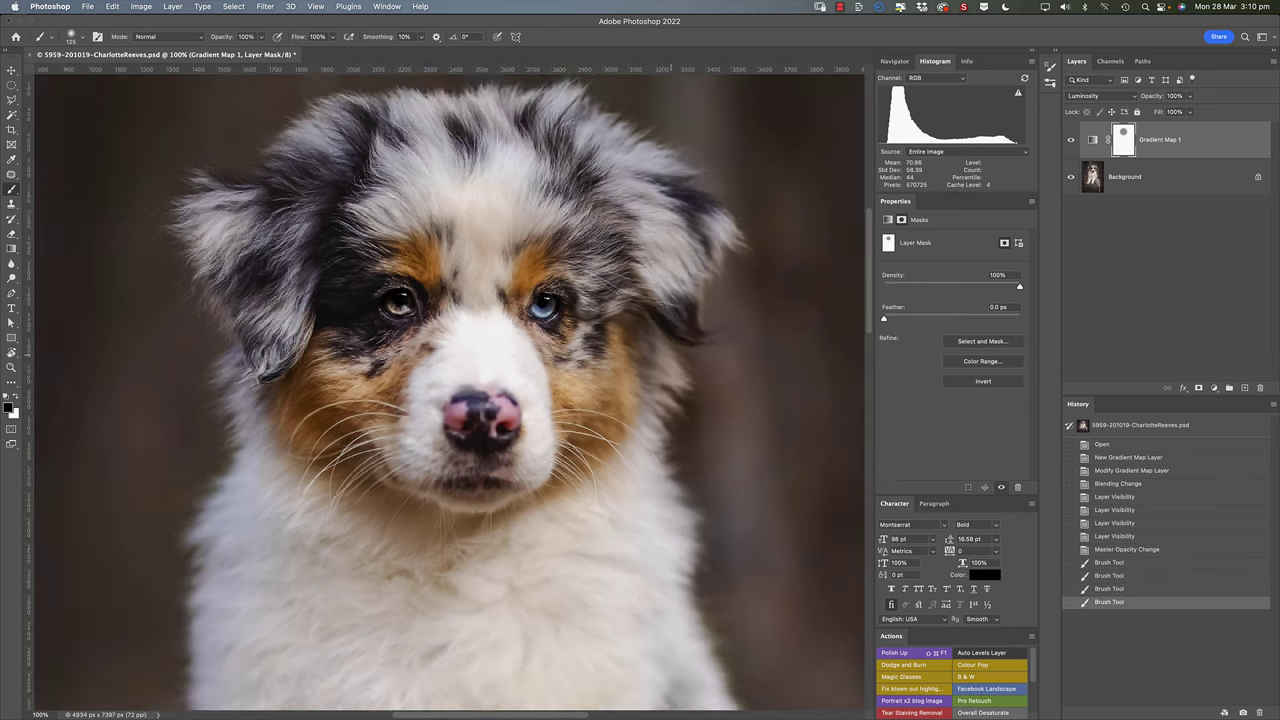
{"action": "scroll", "coordinate": [450, 390], "scroll_direction": "down", "scroll_amount": 5}
{"action": "scroll", "coordinate": [450, 390], "scroll_direction": "right", "scroll_amount": 2}
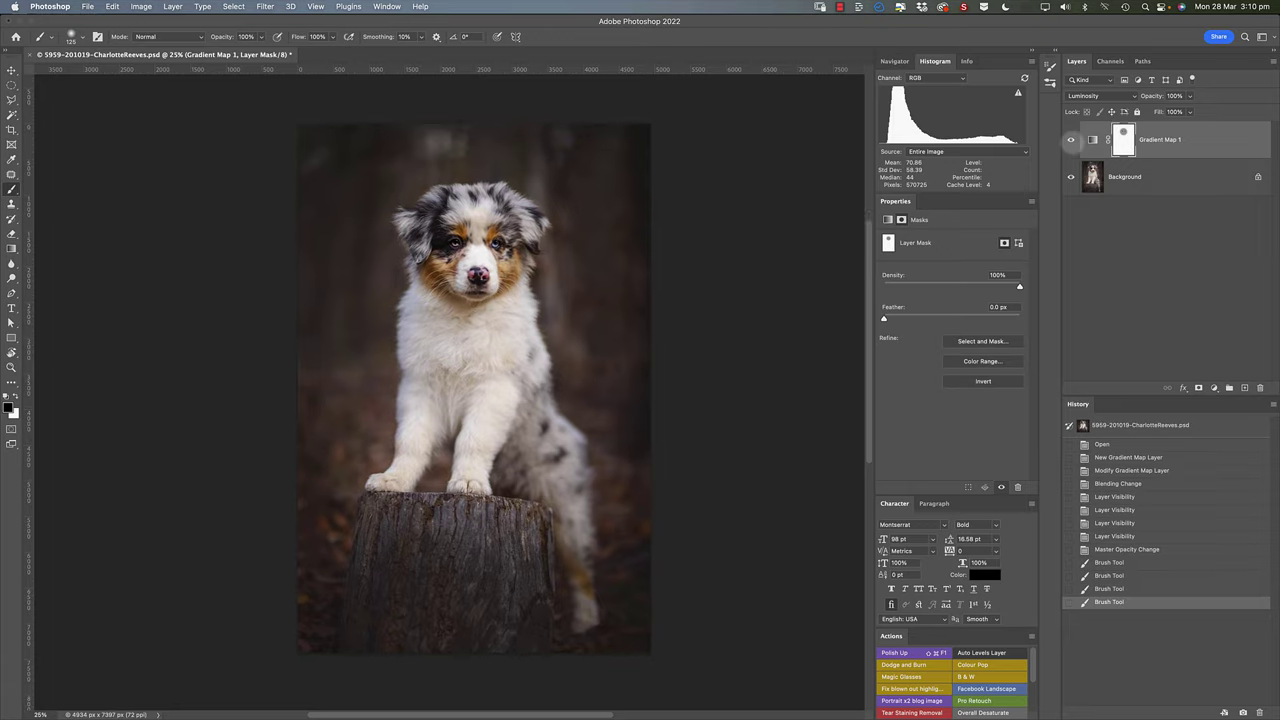
{"action": "left_click", "coordinate": [1071, 139]}
{"action": "left_click", "coordinate": [1071, 139]}
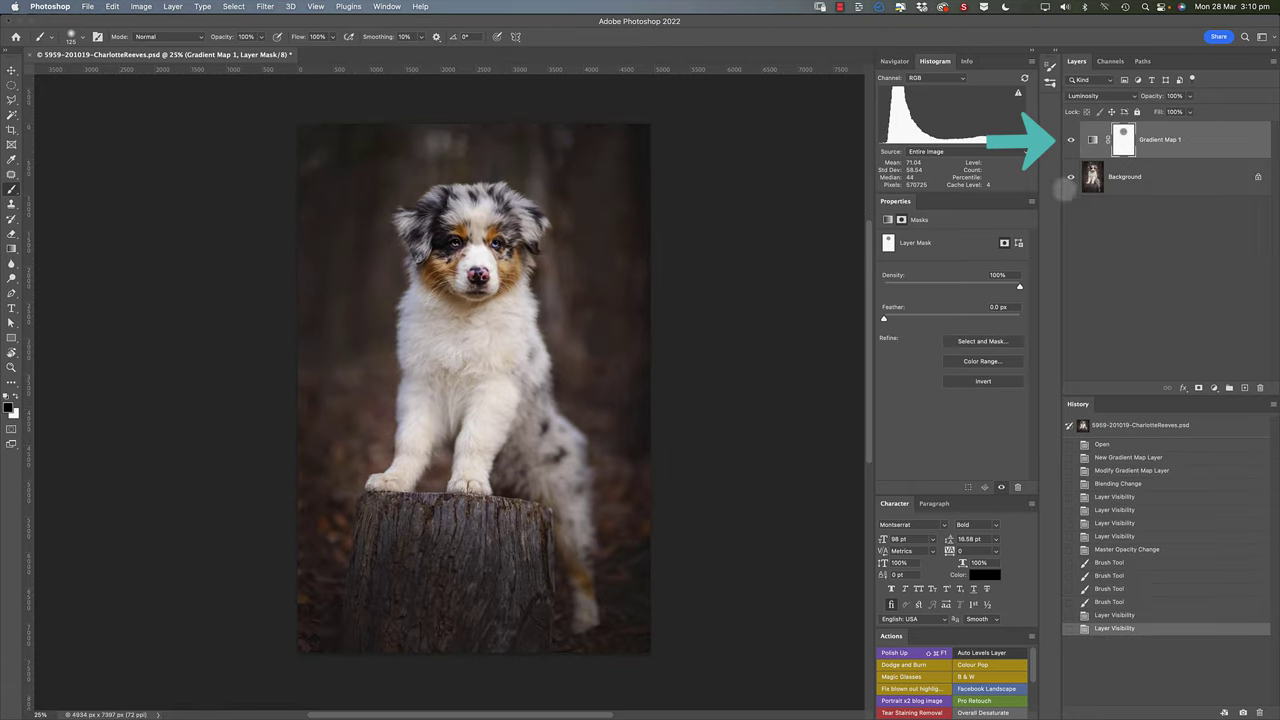